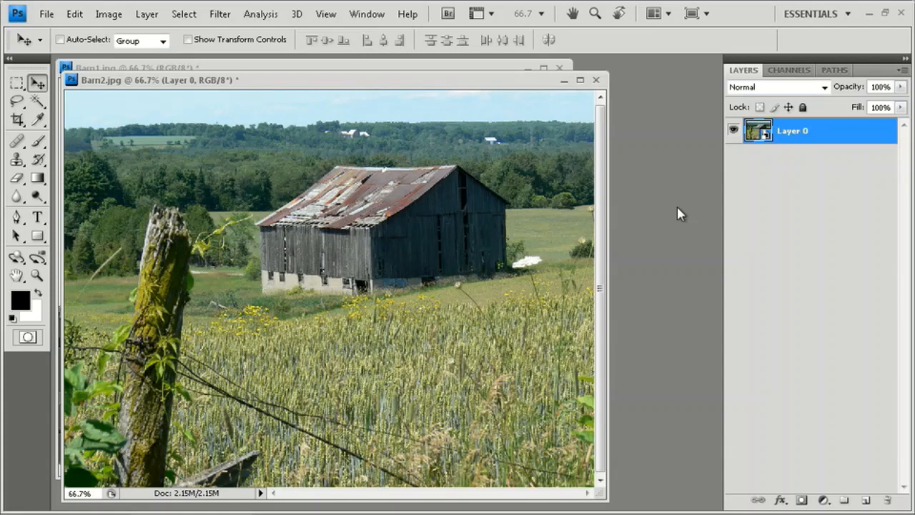
- Create a new blank document 5 inches wide and 5 inches high at 300 pixels/inch
key("ctrl+n")
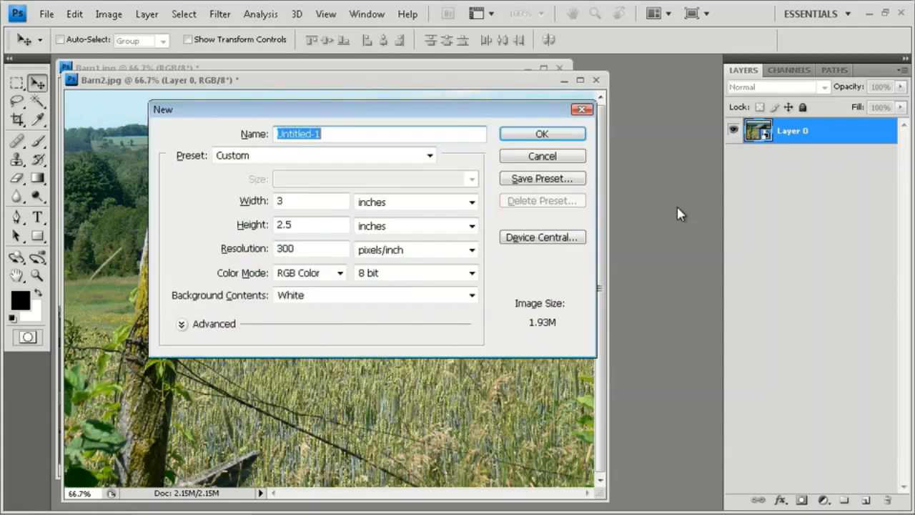
left_click(304, 202)
double_click(306, 203)
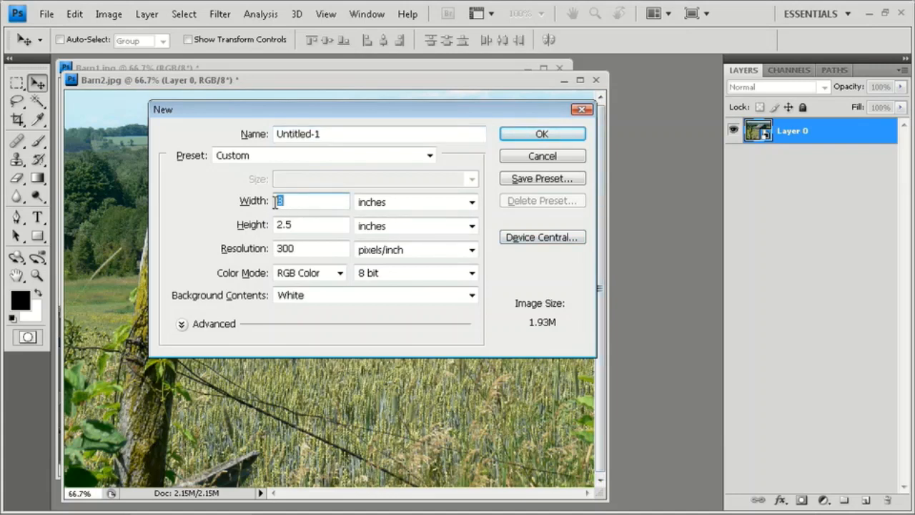
type("5")
left_click_drag(289, 225, 275, 250)
type("5")
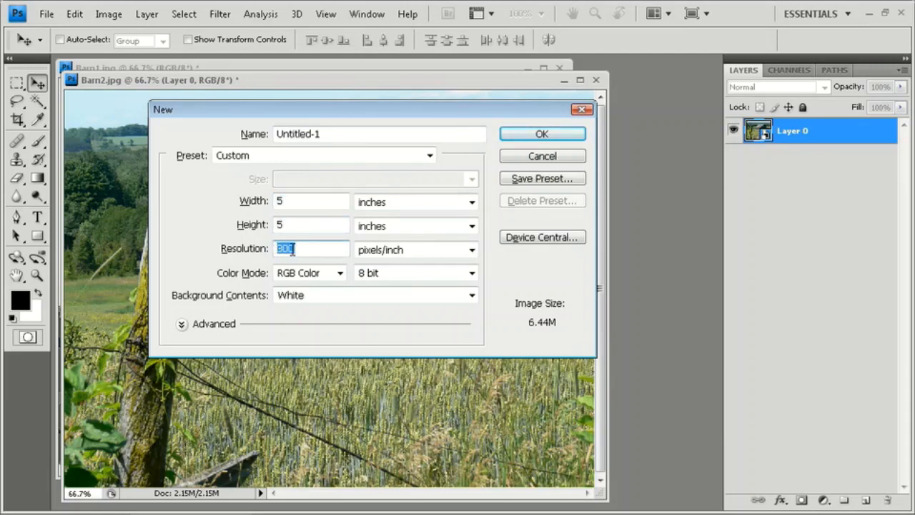
left_click(294, 248)
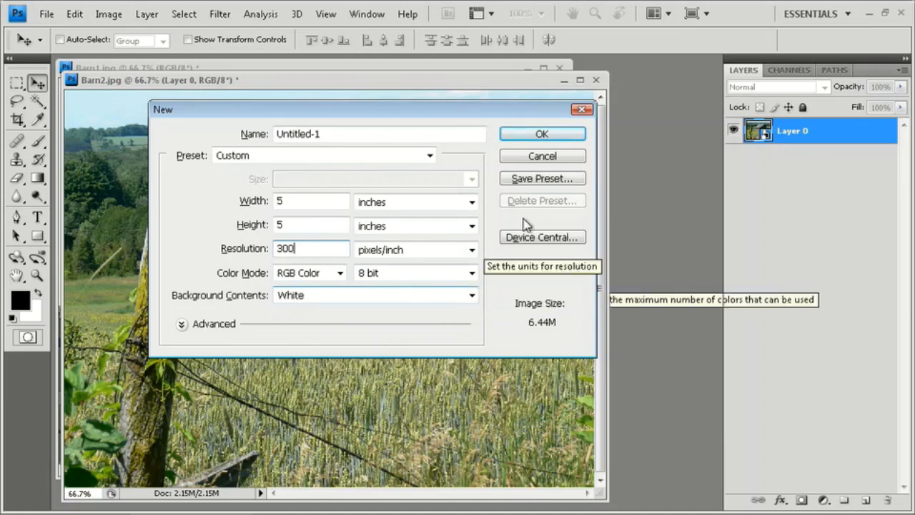
left_click(537, 137)
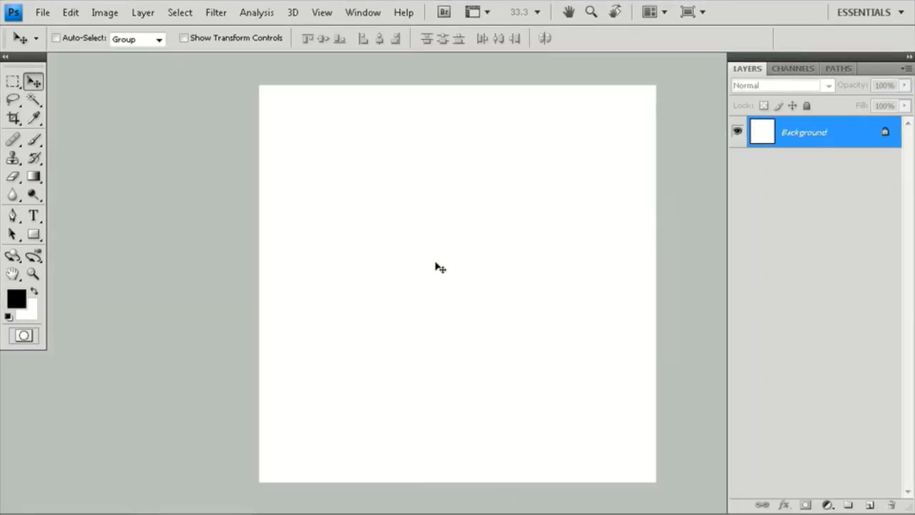
- Open the Gradient tool's current gradient for editing and move its first color stop to location 0%
left_click_drag(462, 227, 377, 221)
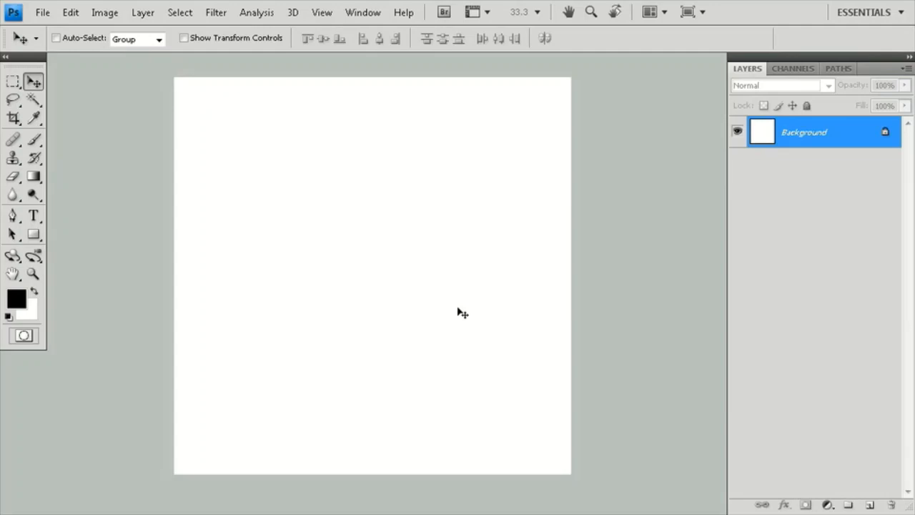
left_click(33, 177)
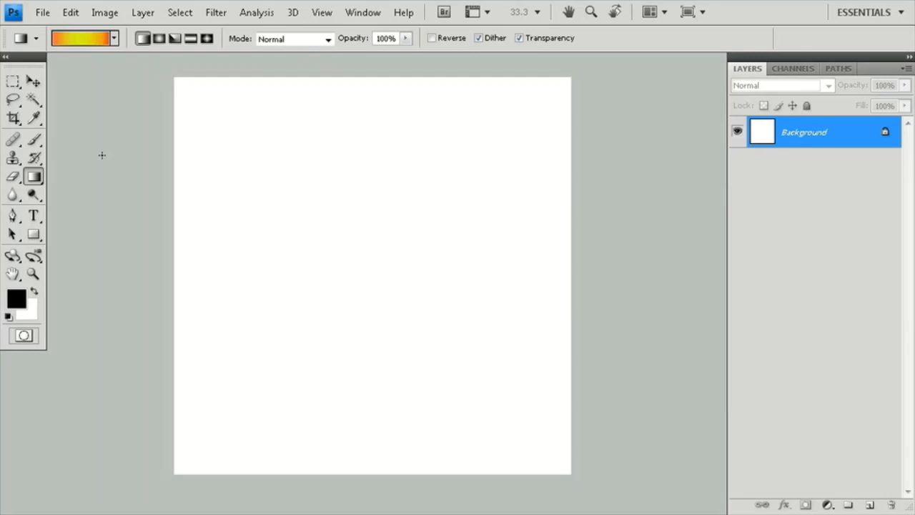
left_click(82, 45)
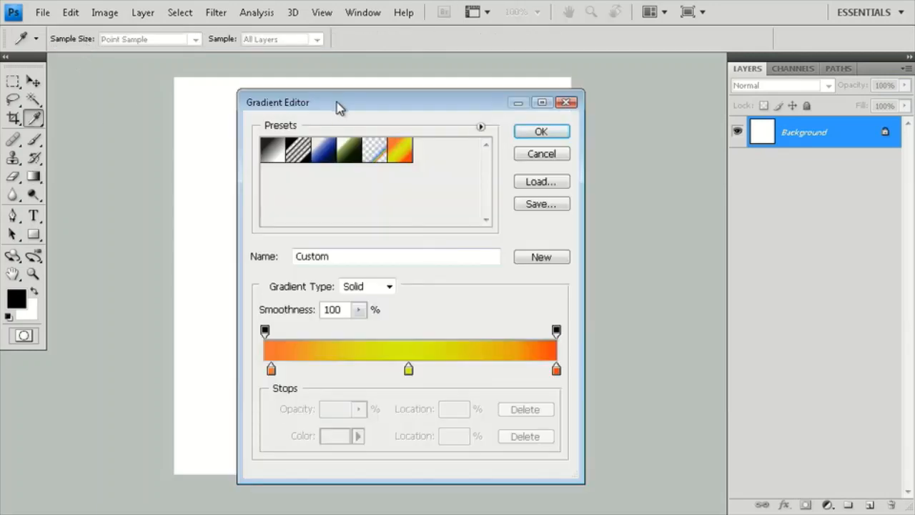
left_click_drag(336, 104, 312, 90)
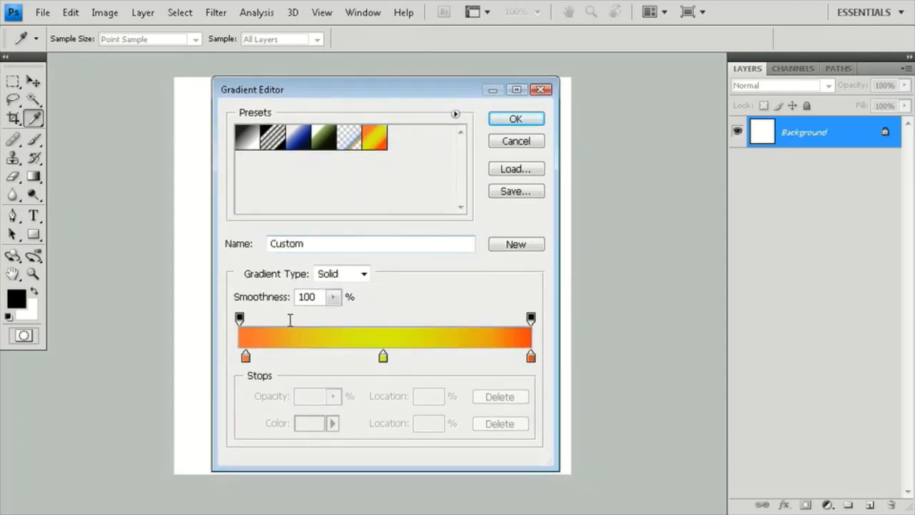
left_click_drag(248, 359, 240, 358)
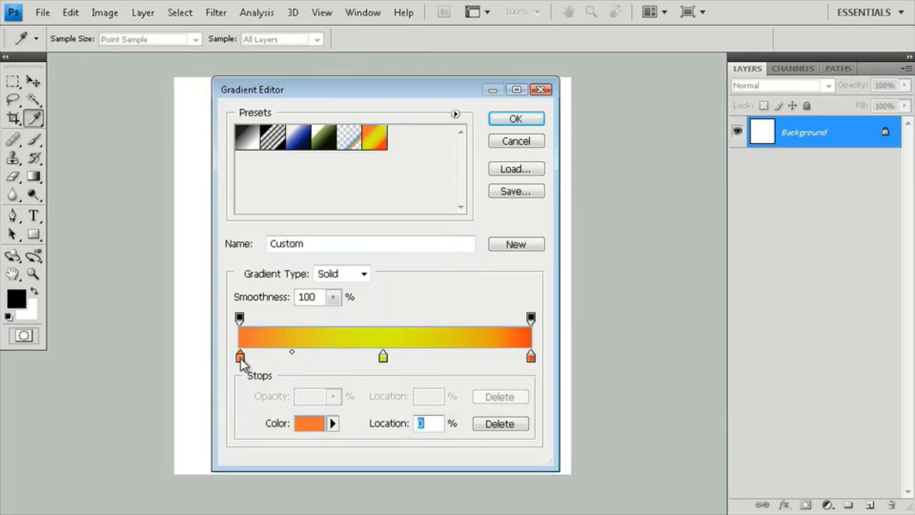
- Set the first color stop of the gradient to C 90, M 80, Y 0
double_click(240, 356)
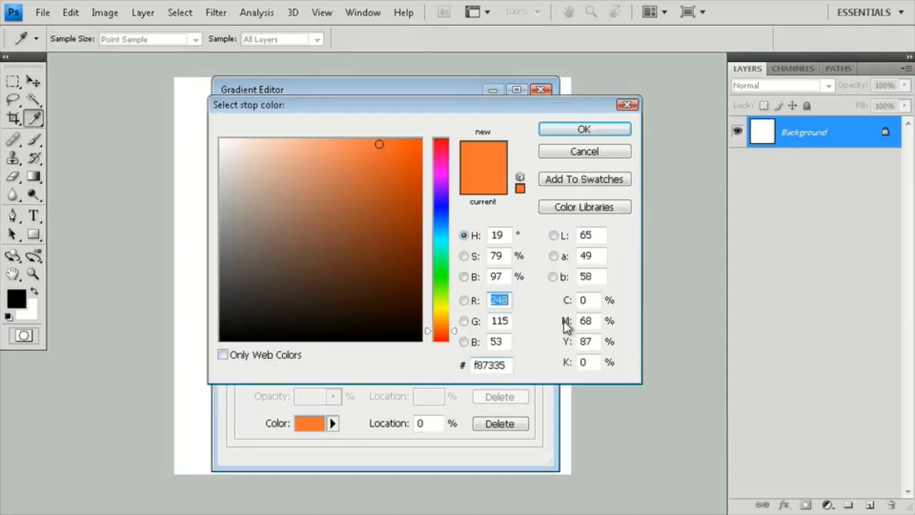
double_click(584, 301)
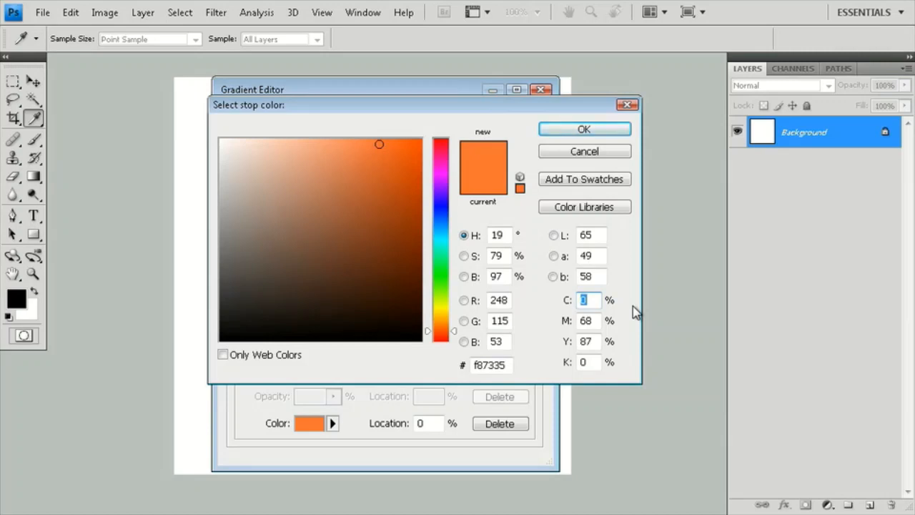
type("90")
key("Tab")
type("80")
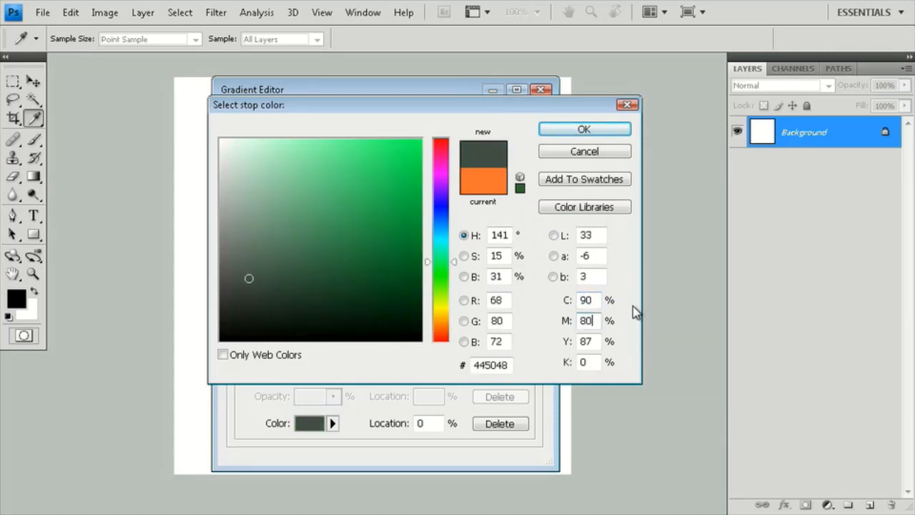
key("Tab")
type("0")
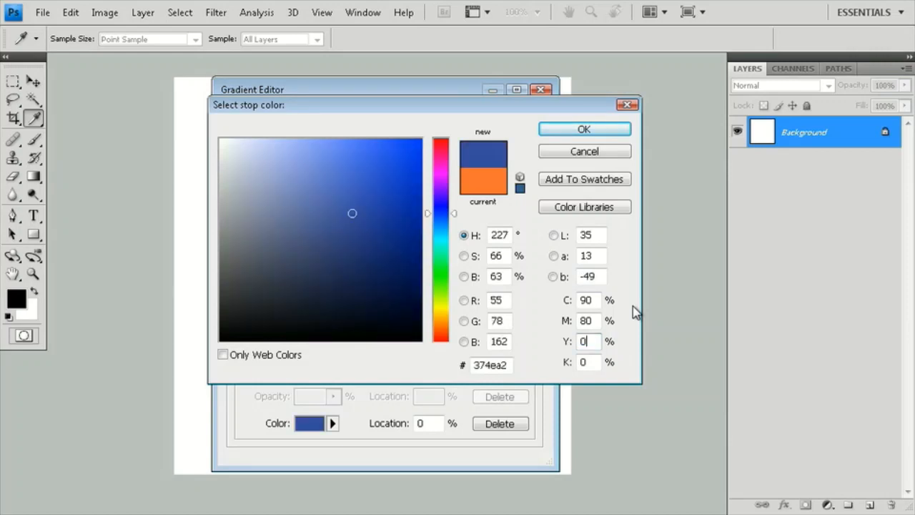
key("Tab")
left_click(612, 131)
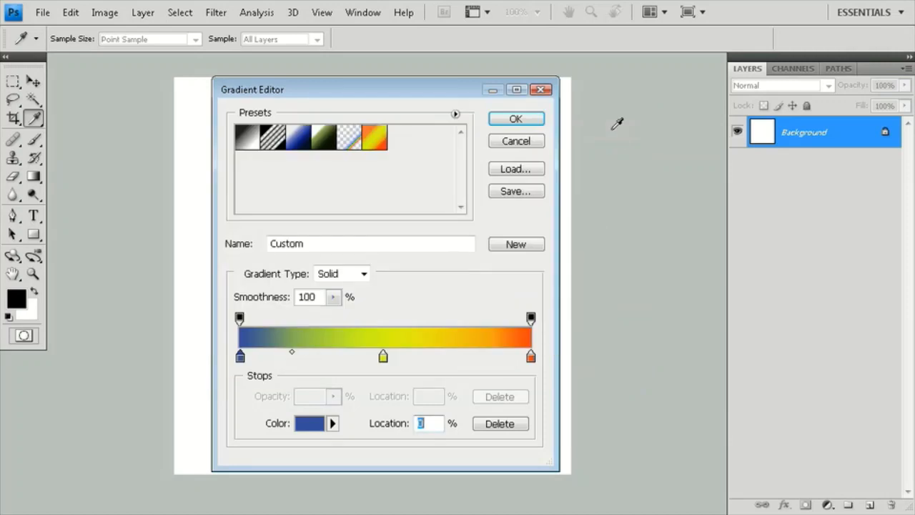
- Set the middle color stop of the gradient to C 100, M 90, Y 30, K 20
double_click(383, 358)
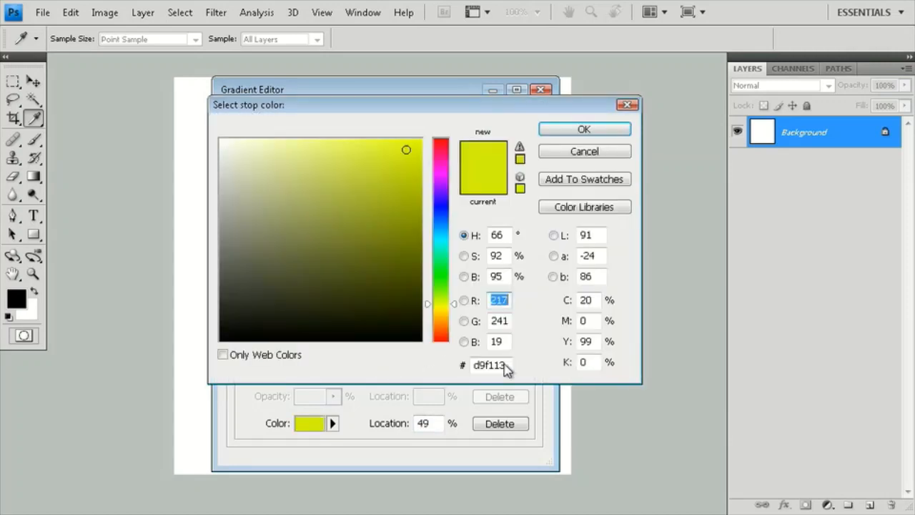
left_click(586, 301)
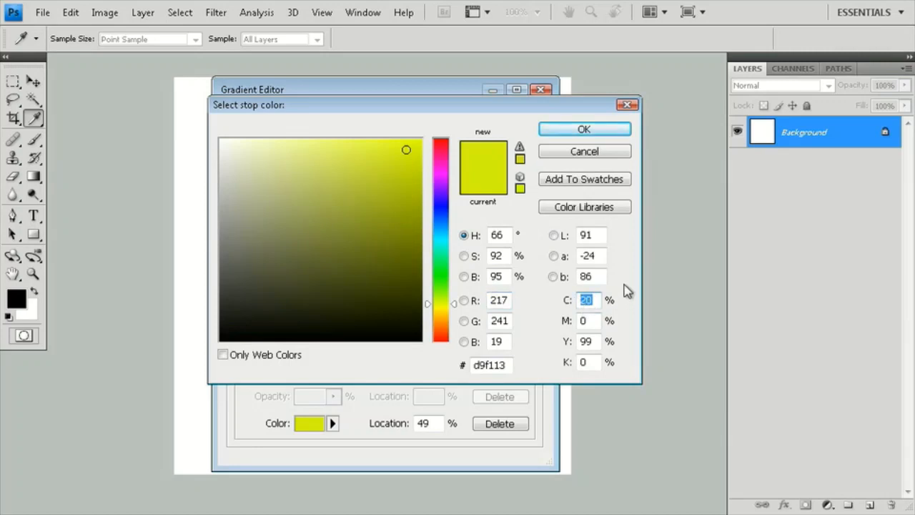
type("100")
key("Tab")
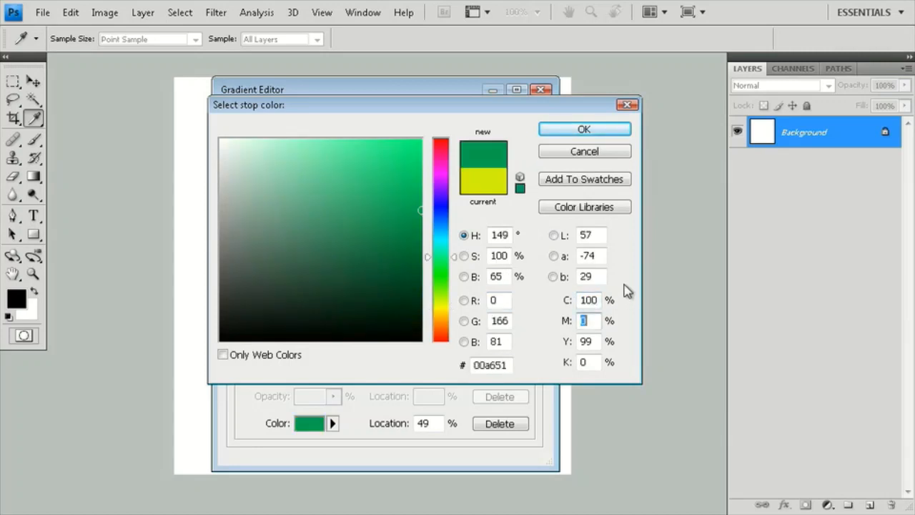
type("90")
key("Tab")
type("3")
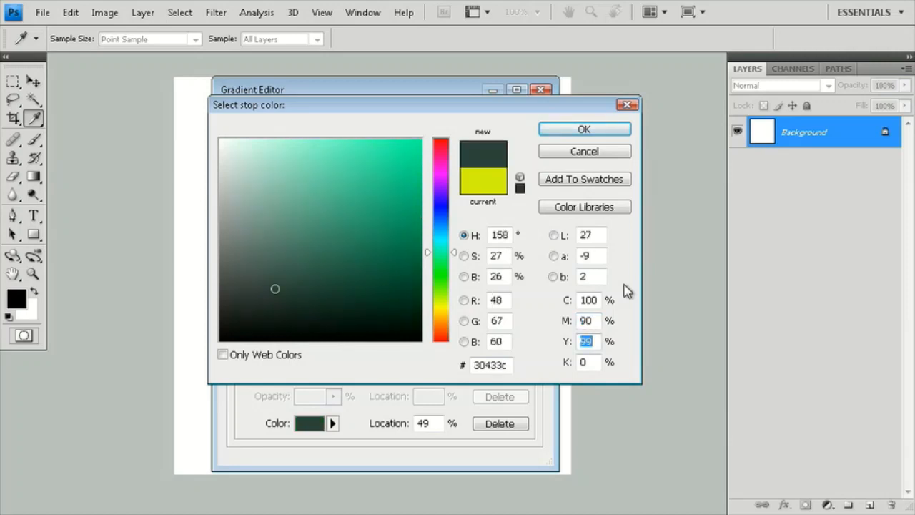
type("0")
key("Tab")
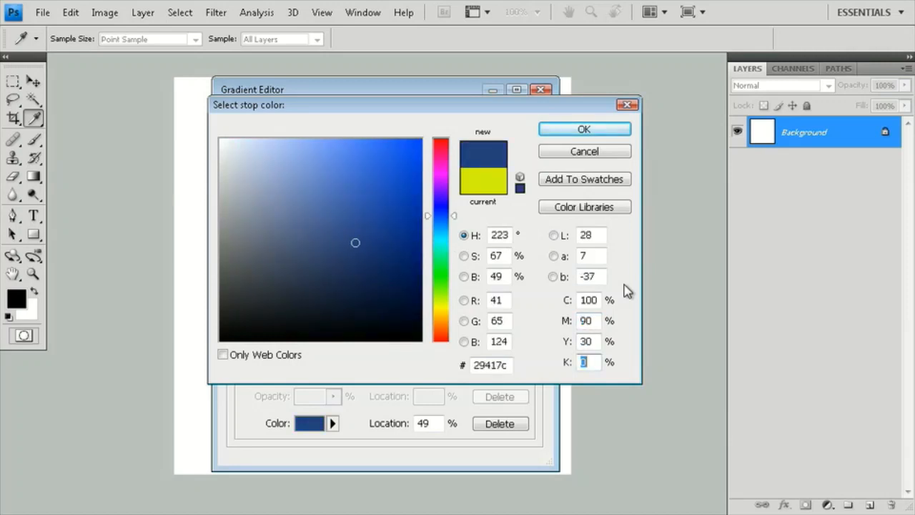
type("20")
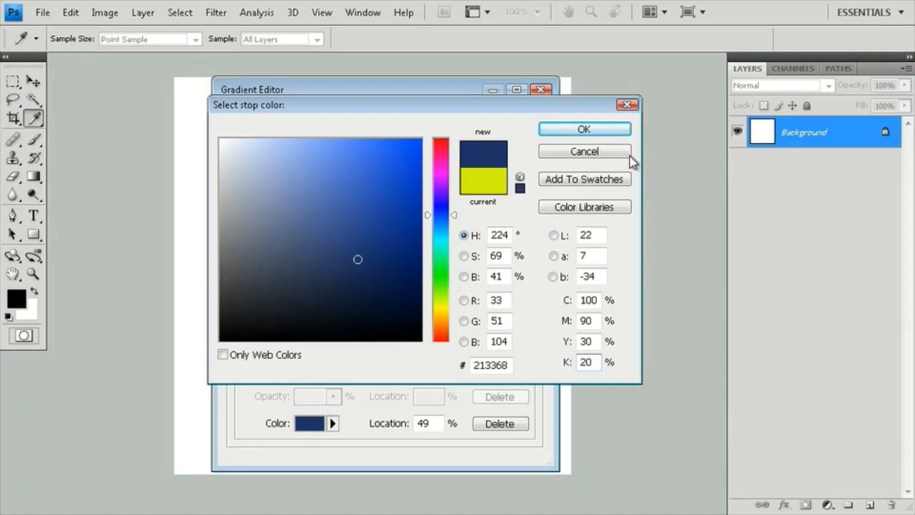
left_click(613, 131)
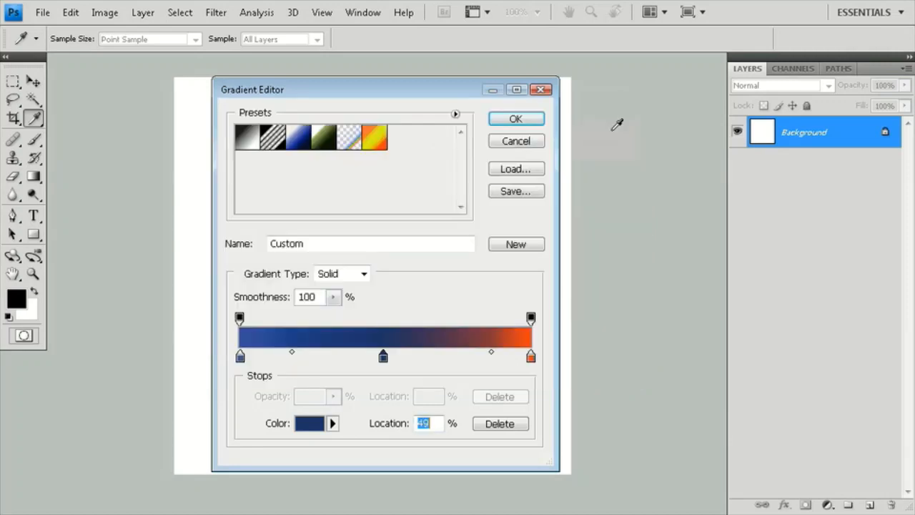
- Set the last color stop of the gradient to C 100, M 80, Y 25, K 10
double_click(530, 359)
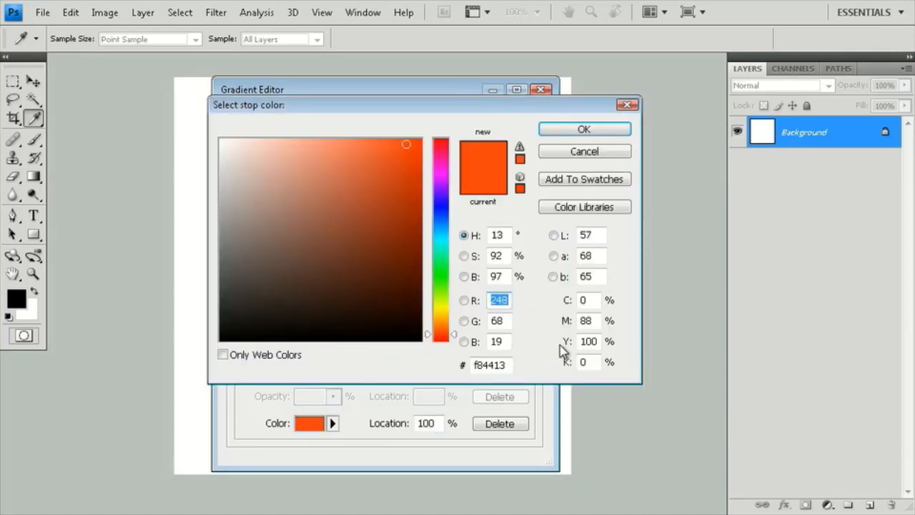
double_click(593, 301)
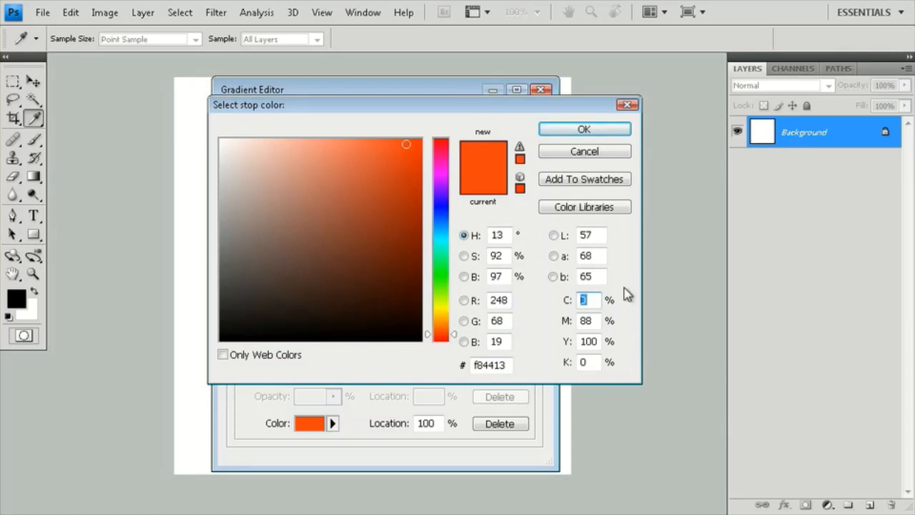
type("100")
key("Tab")
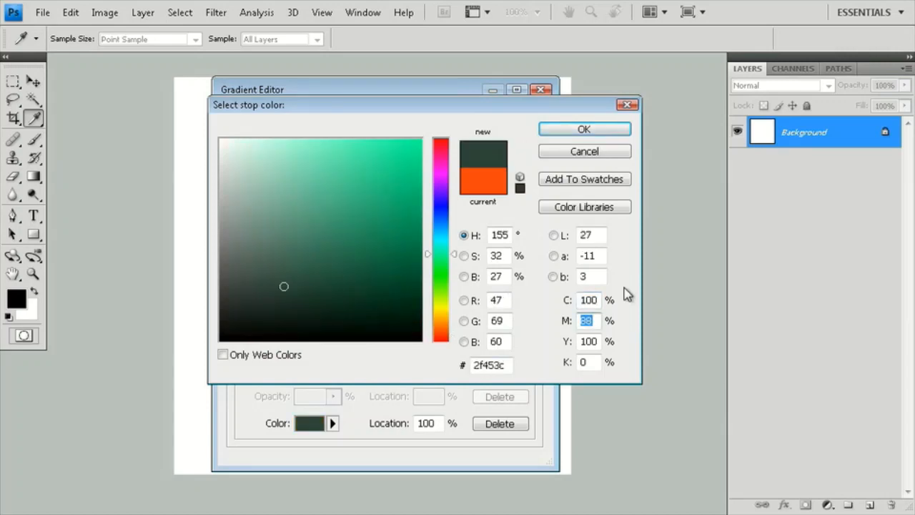
type("80")
key("Tab")
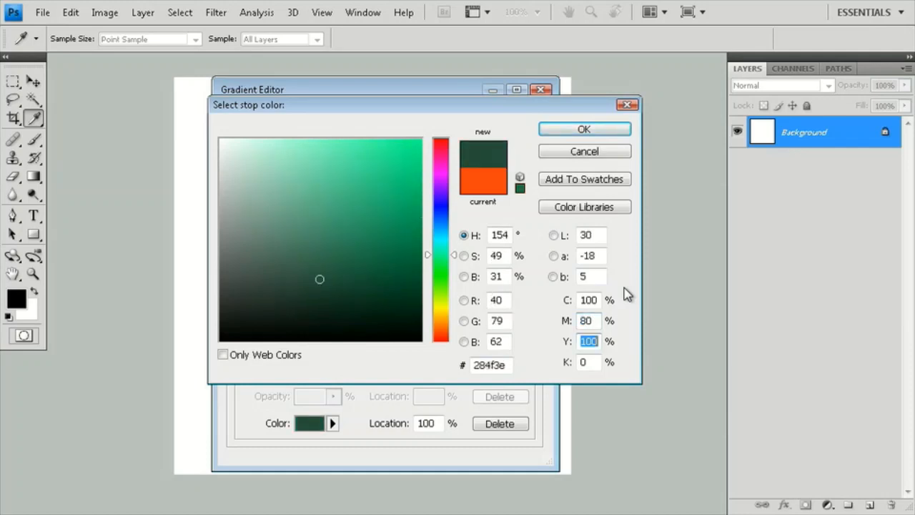
type("25")
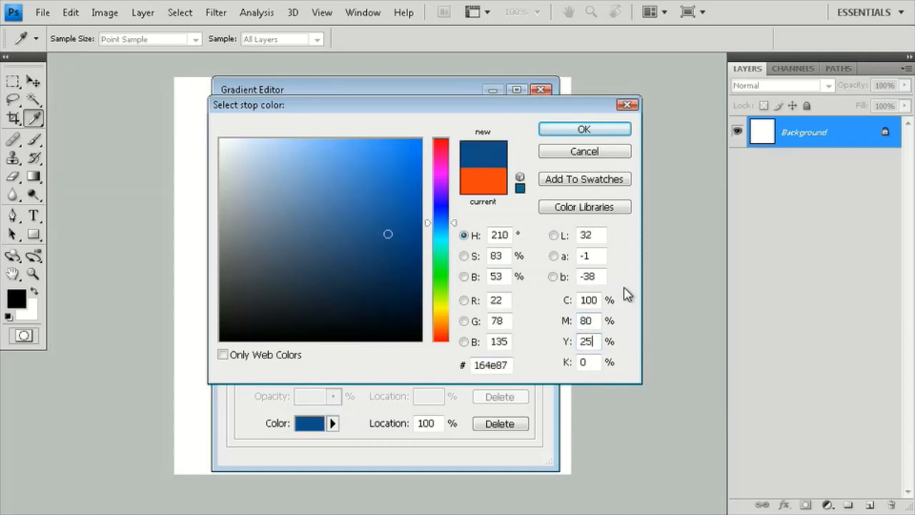
key("Tab")
type("10")
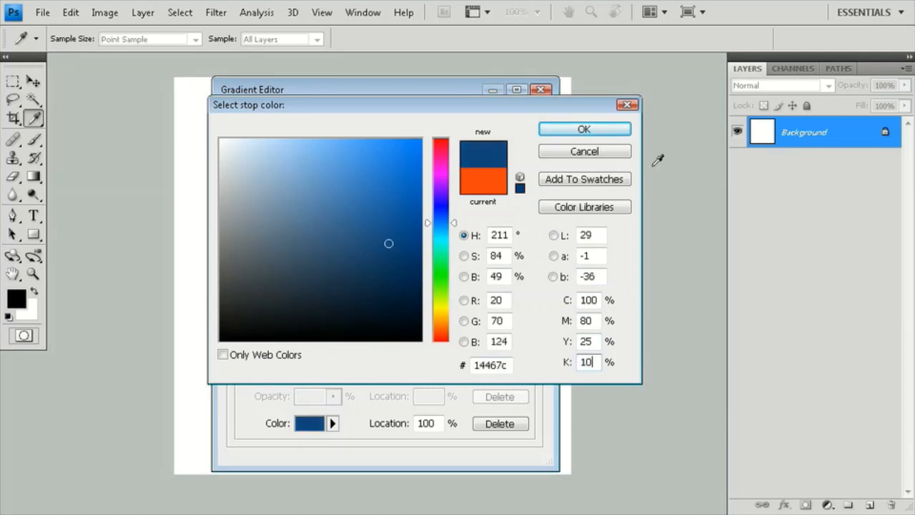
left_click(614, 131)
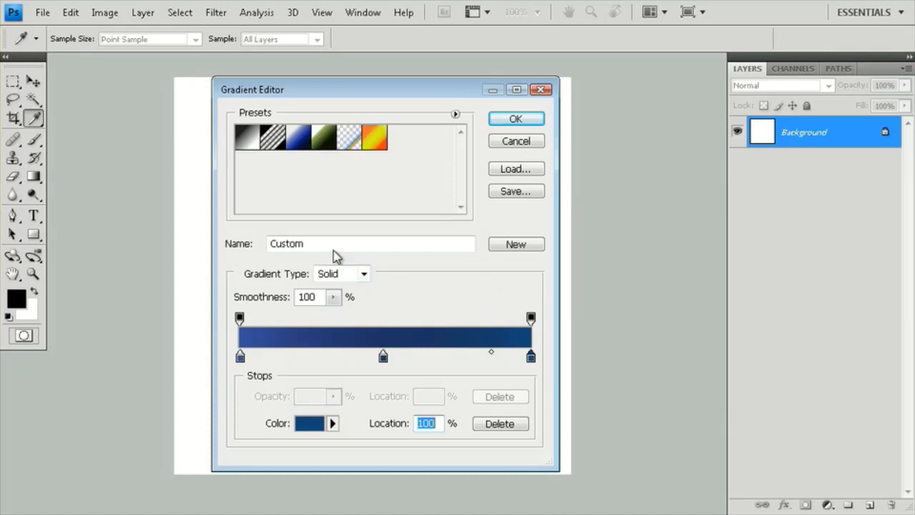
- Name the gradient "Text Effect Gradient", save it as a new preset and accept the edited gradient
left_click_drag(326, 242, 263, 243)
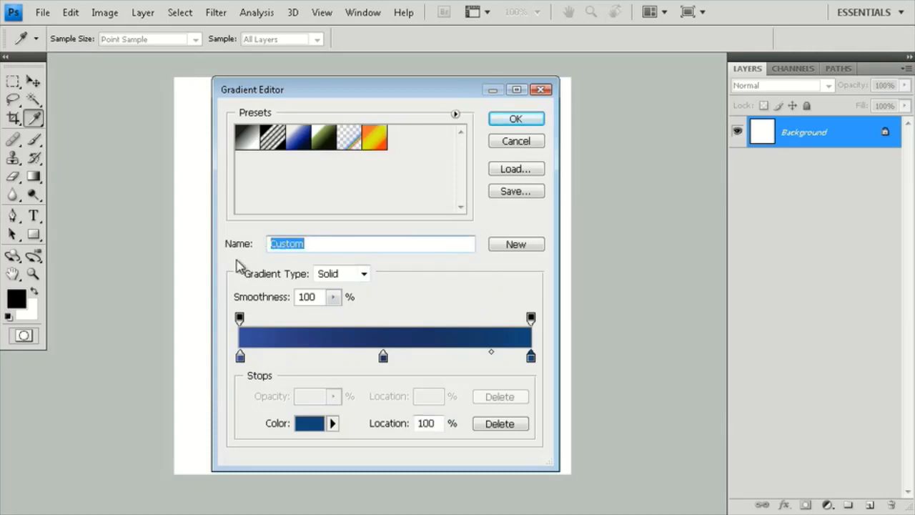
type("Text")
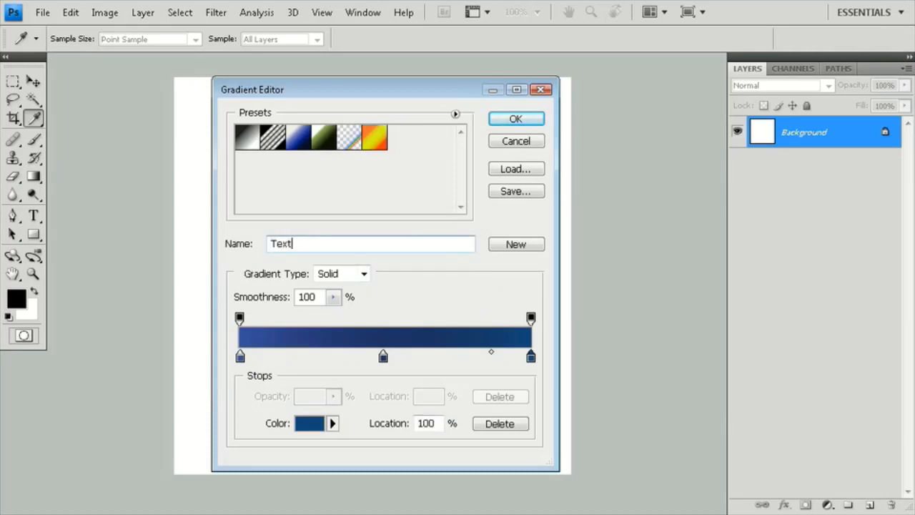
type(" Effect Gradient")
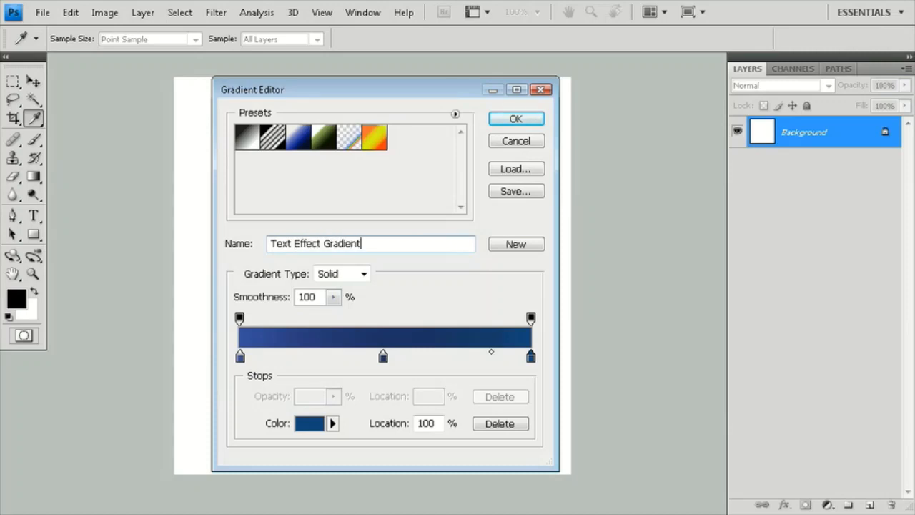
left_click(496, 246)
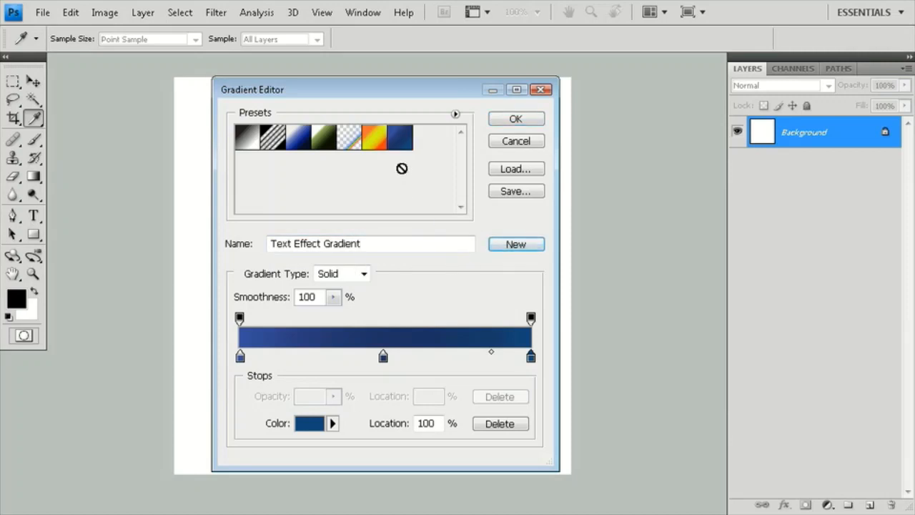
left_click(511, 121)
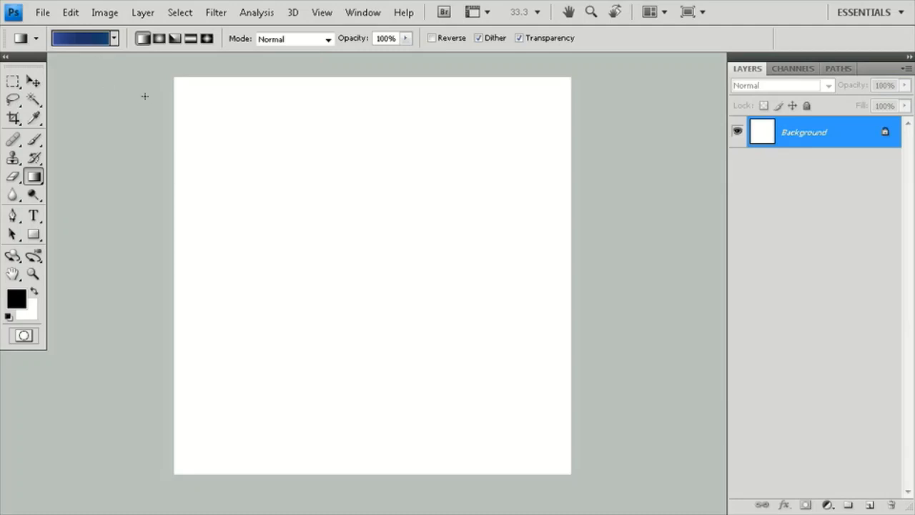
- Fill the Background layer with a radial gradient running from near the canvas's lower-right corner to its upper-left corner
left_click(158, 39)
left_click_drag(519, 419, 182, 104)
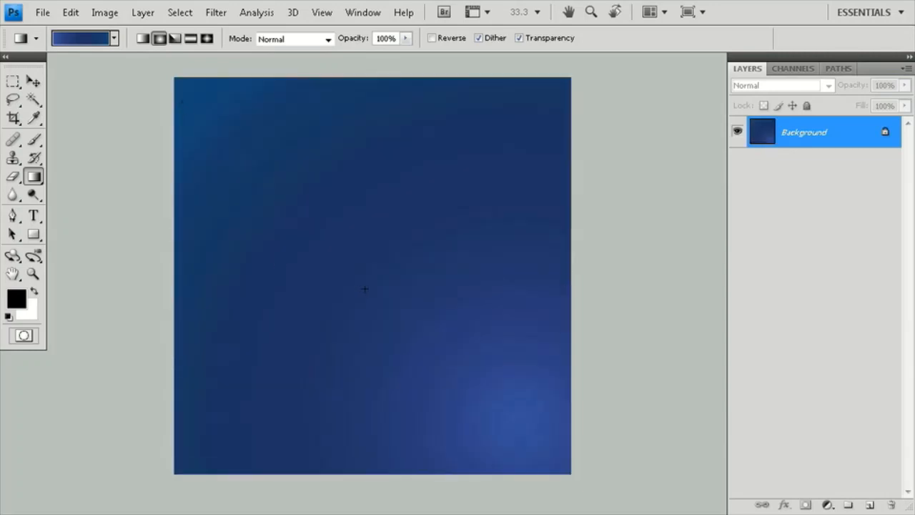
- Add the text "Cartoon" on the canvas and set its font to Cooper Std Black
key("t")
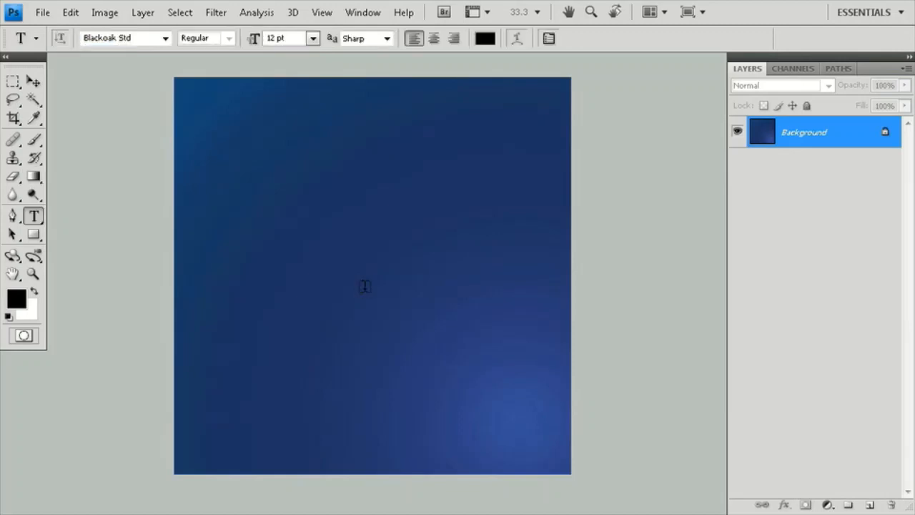
left_click(235, 227)
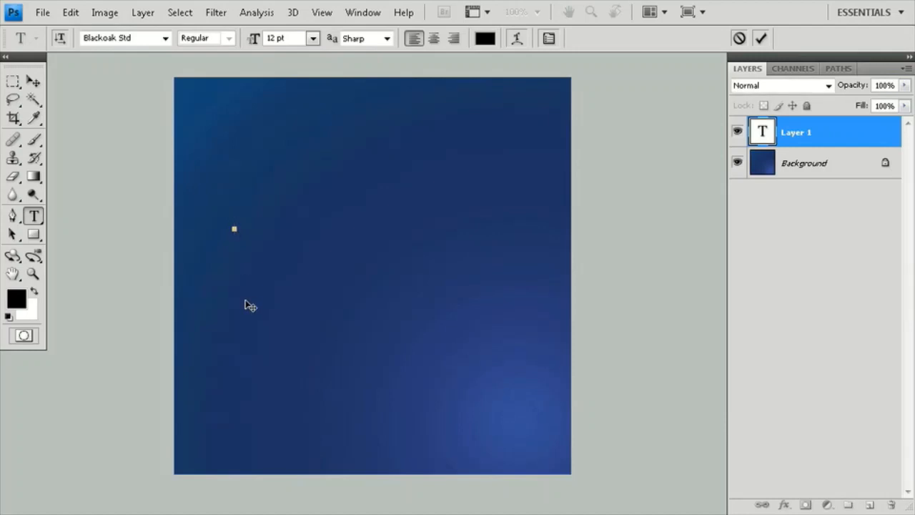
type("Cartoon")
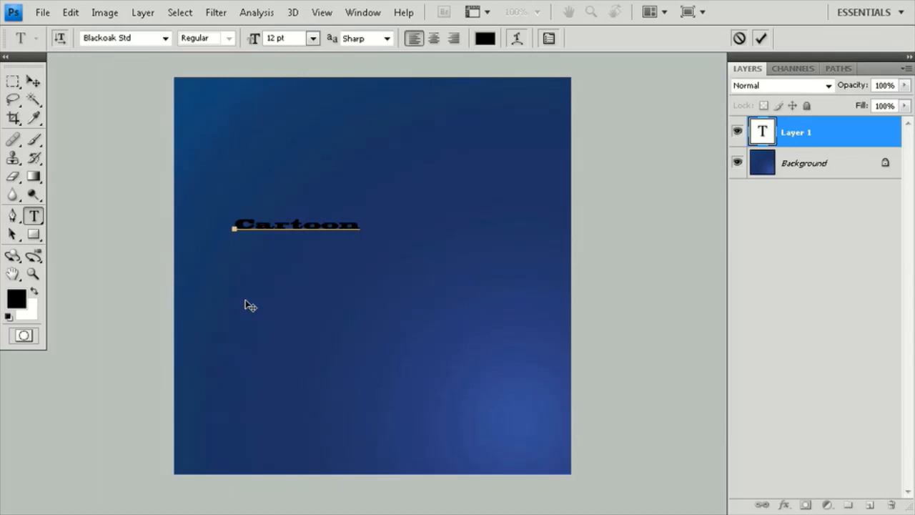
key("ctrl+a")
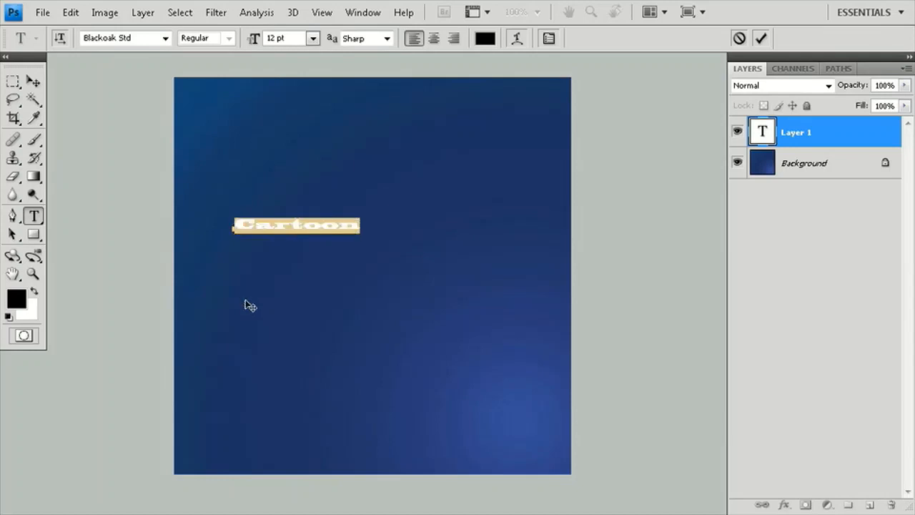
left_click(165, 39)
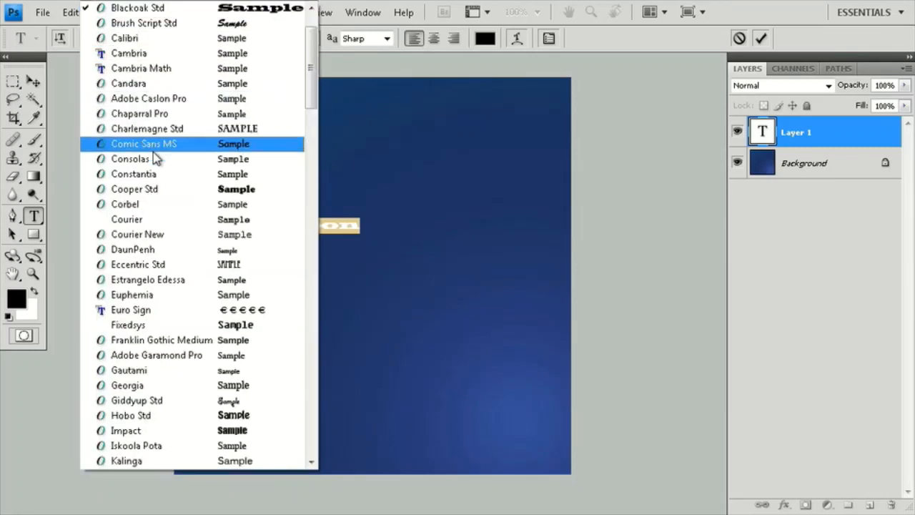
left_click(170, 193)
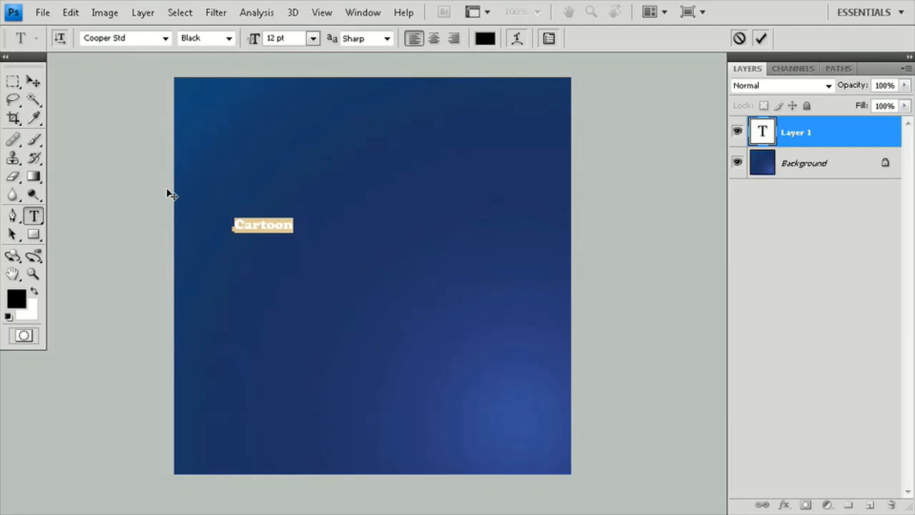
left_click(35, 81)
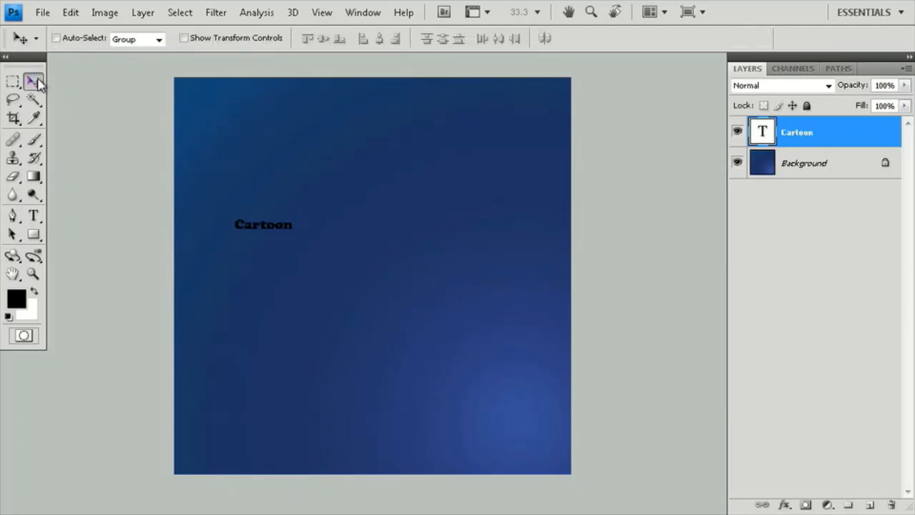
- Scale the "Cartoon" text proportionally to about 606% so that it spans nearly the full canvas width
key("ctrl+t")
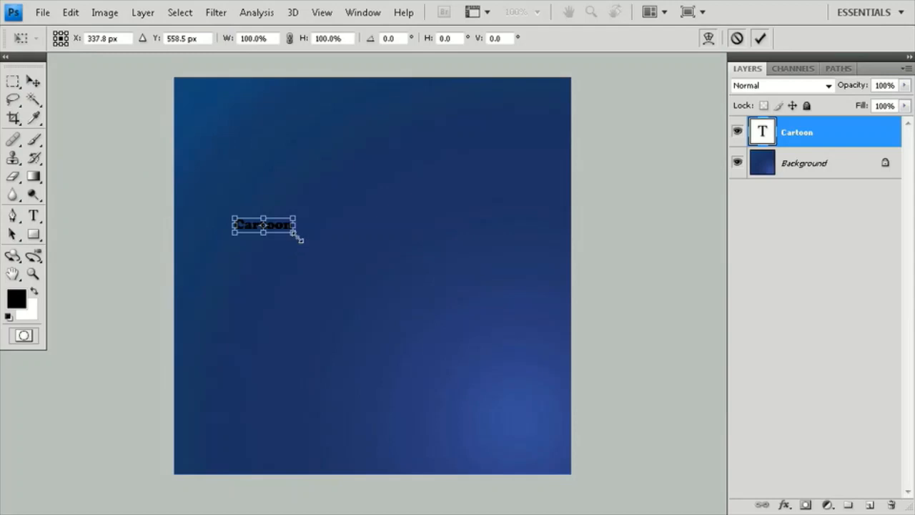
left_click_drag(298, 236, 535, 360)
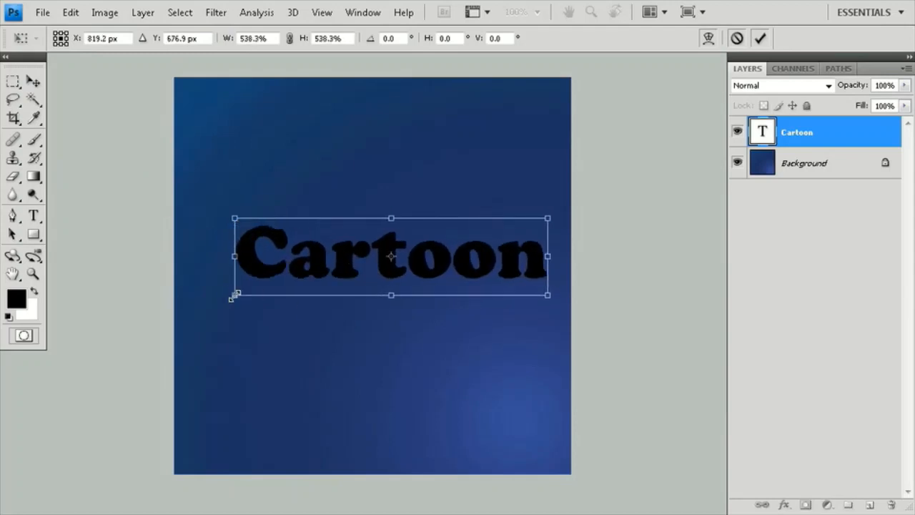
left_click_drag(235, 293, 196, 317)
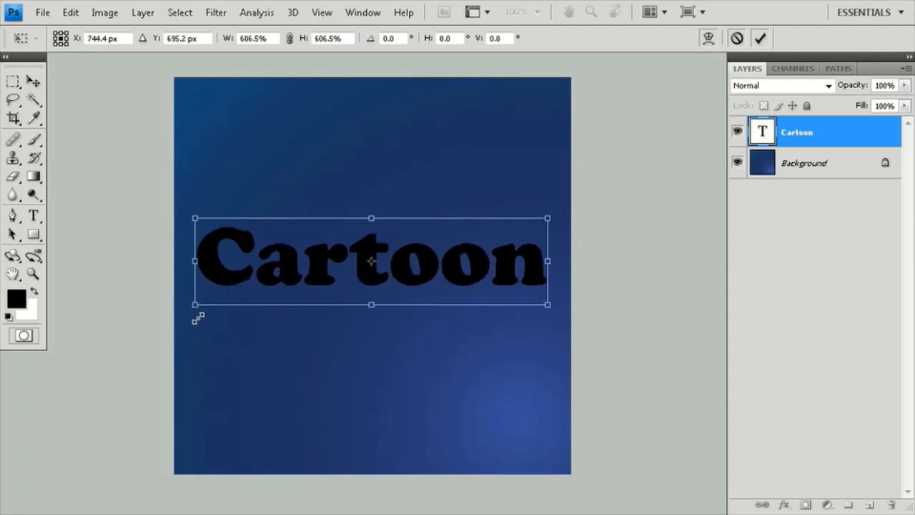
key("Return")
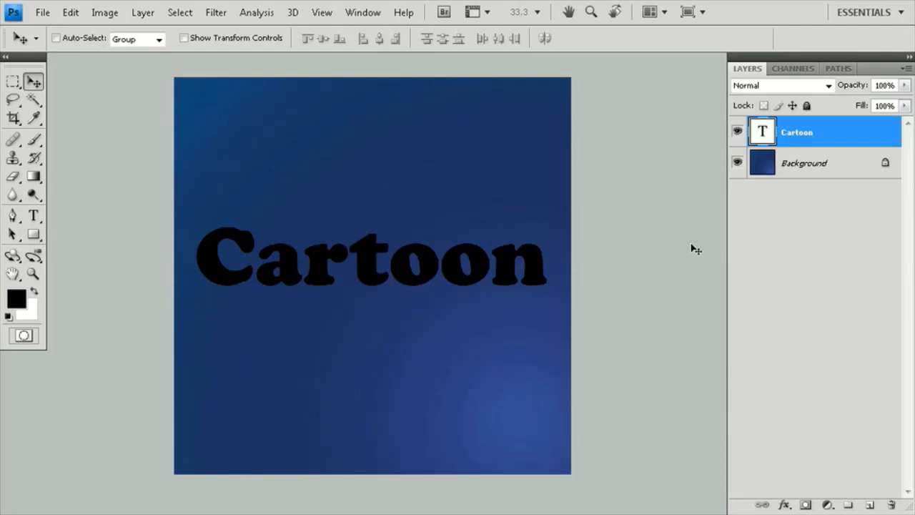
- Open the layer style settings of the "Cartoon" text layer and enable a Color Overlay
double_click(866, 131)
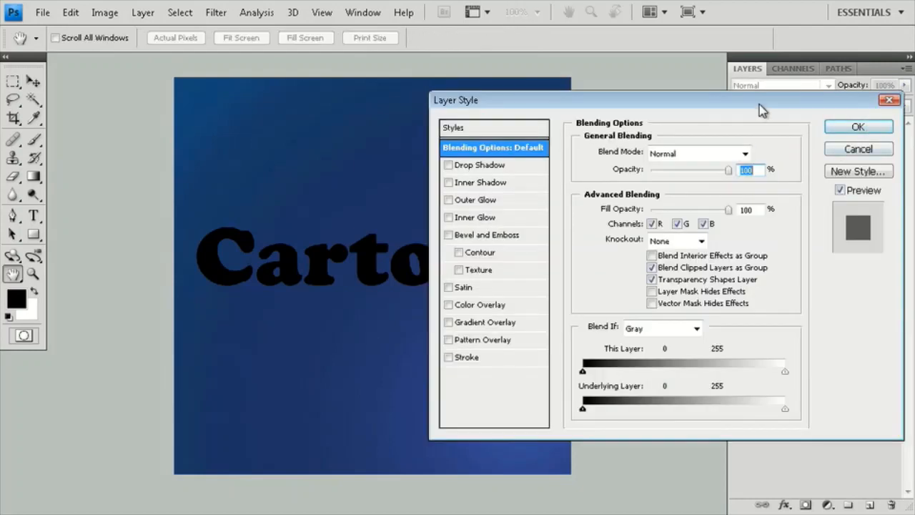
left_click_drag(759, 104, 708, 137)
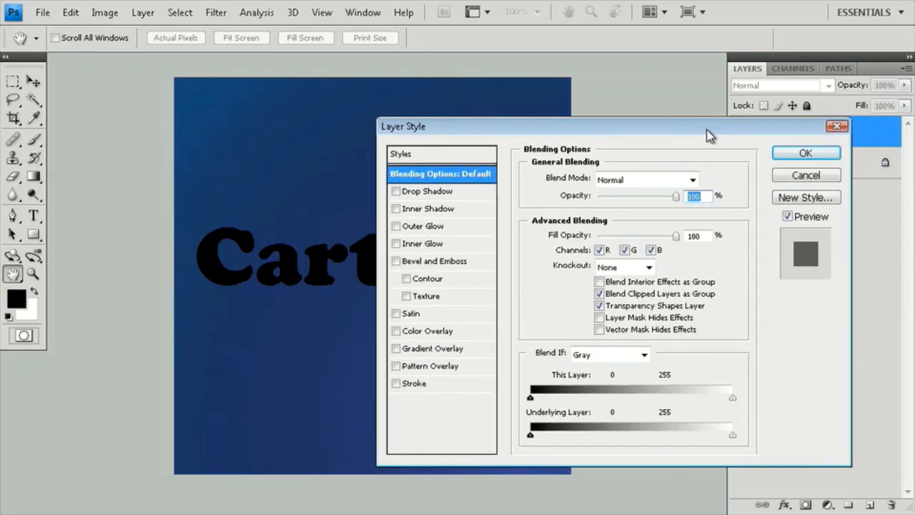
left_click(471, 335)
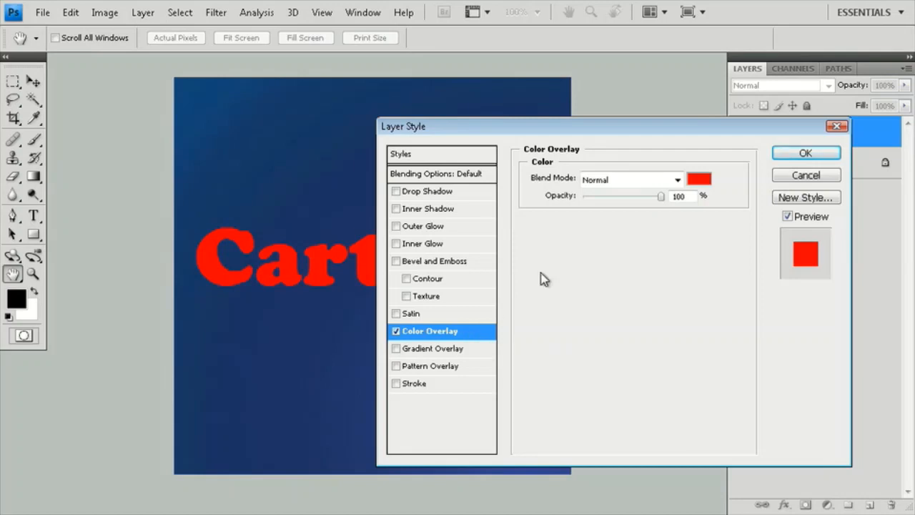
left_click_drag(499, 132, 558, 148)
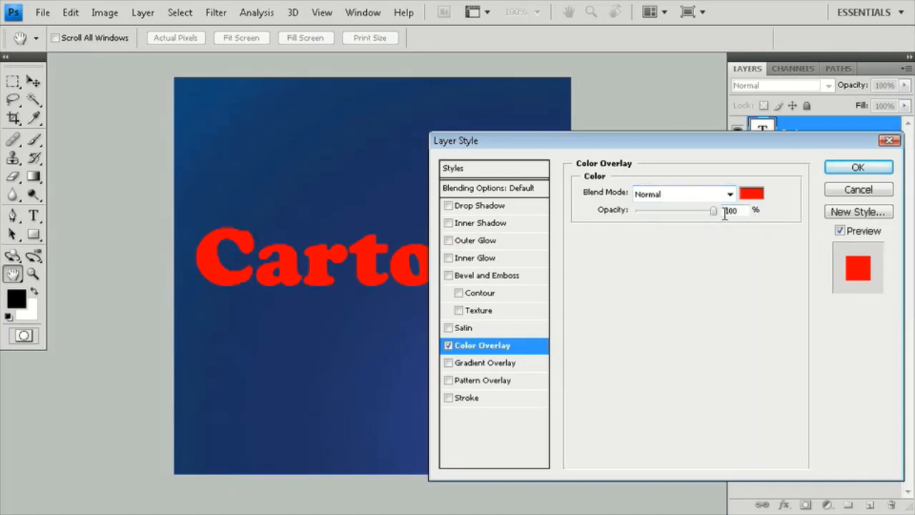
- Set the overlay color to C 0, M 30, Y 100, K 0 and toggle the Color Overlay off and on to compare
left_click(750, 193)
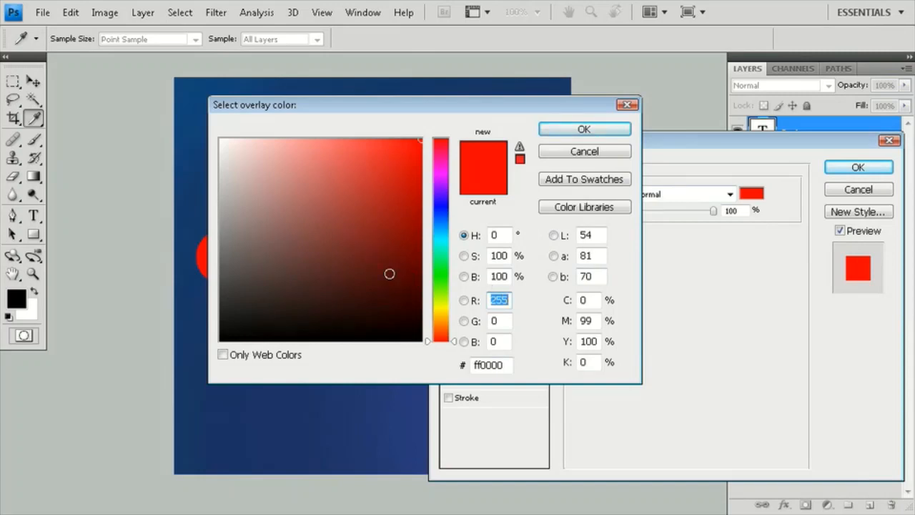
left_click(583, 300)
double_click(583, 300)
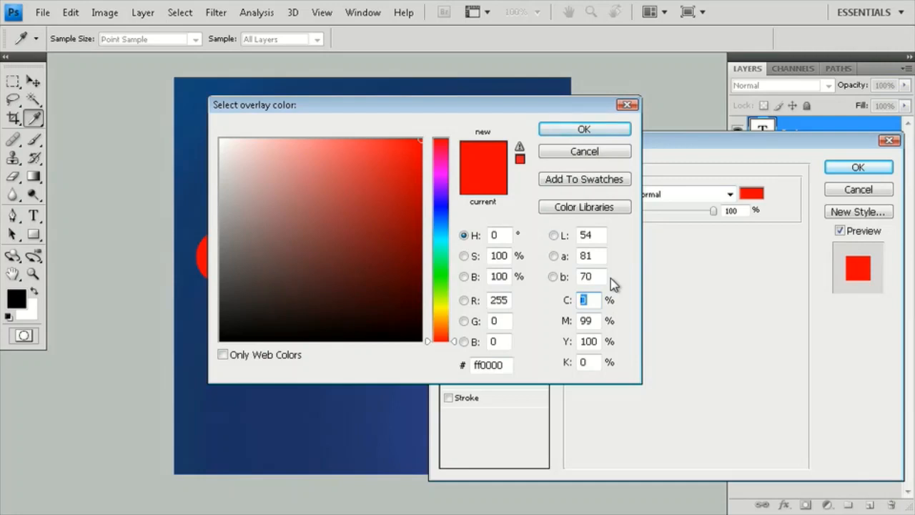
key("Tab")
type("30")
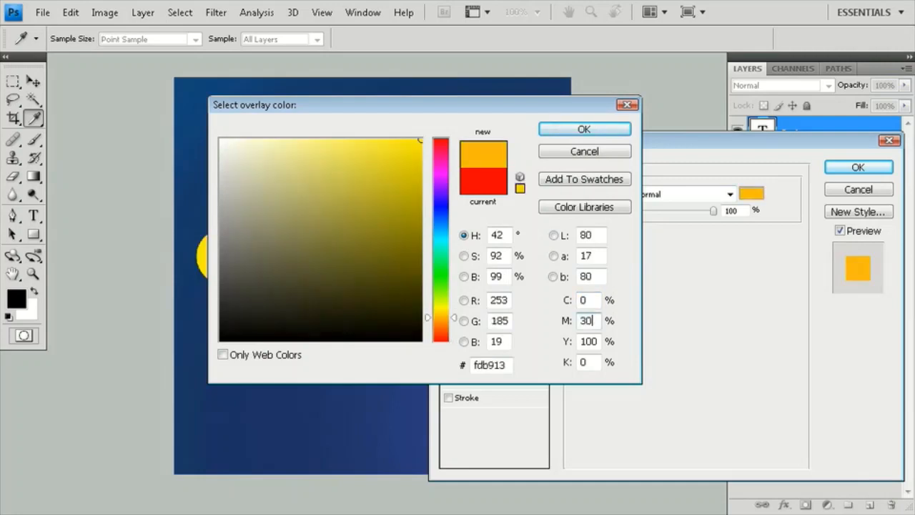
key("Tab")
type("100")
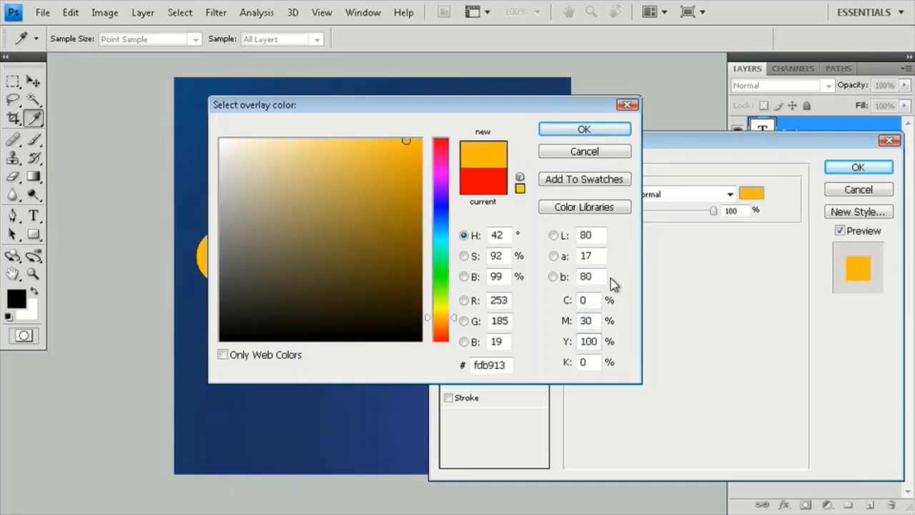
key("Tab")
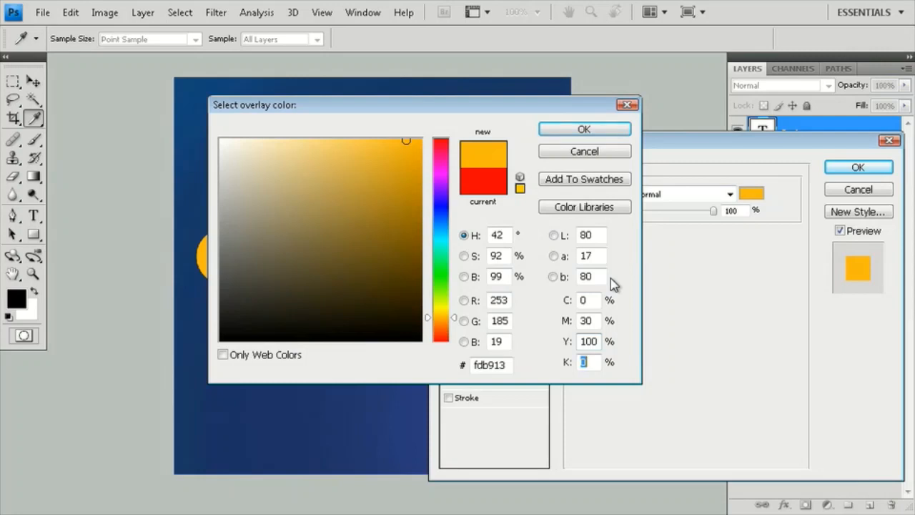
left_click(615, 133)
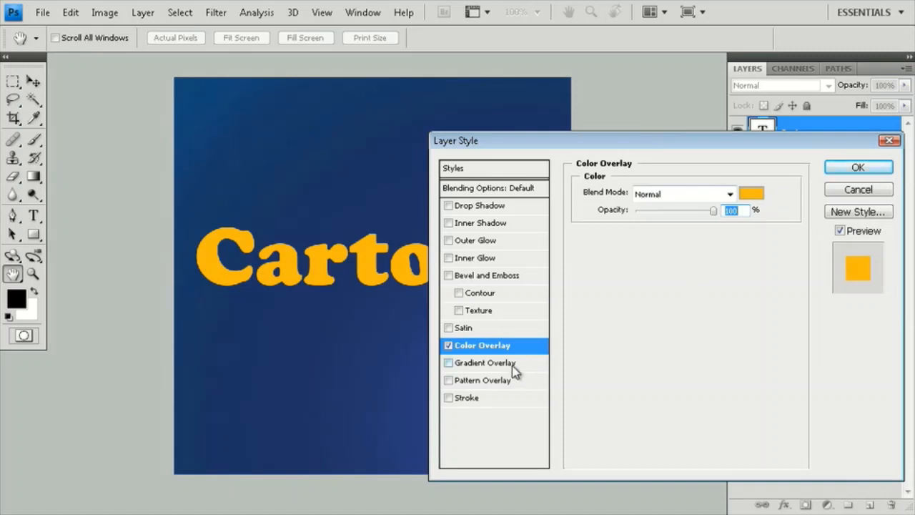
left_click(448, 345)
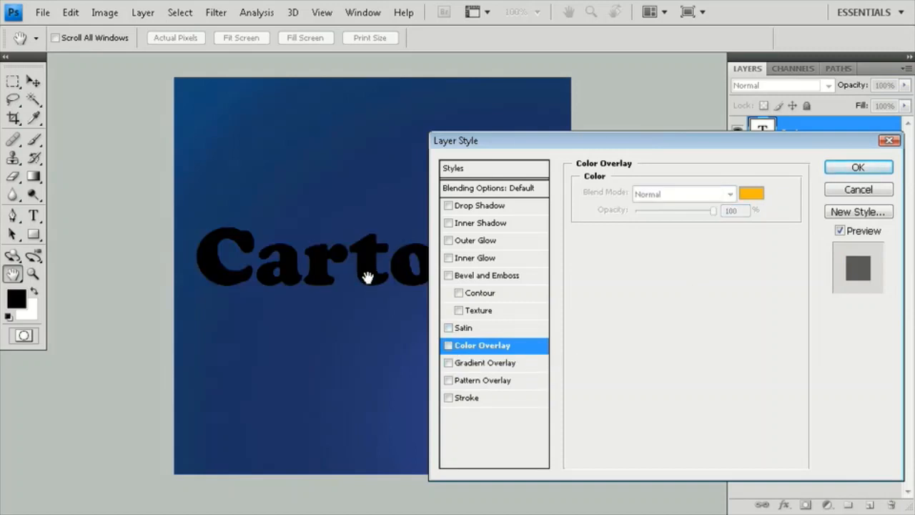
left_click(448, 346)
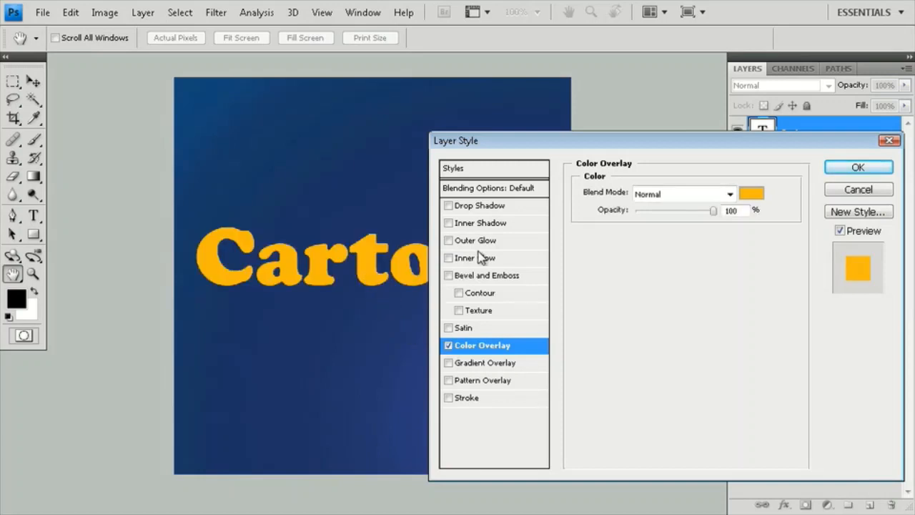
- Add a Drop Shadow with Overlay blend mode, 52% opacity, distance 0 px, spread 39% and size 62 px
left_click(502, 207)
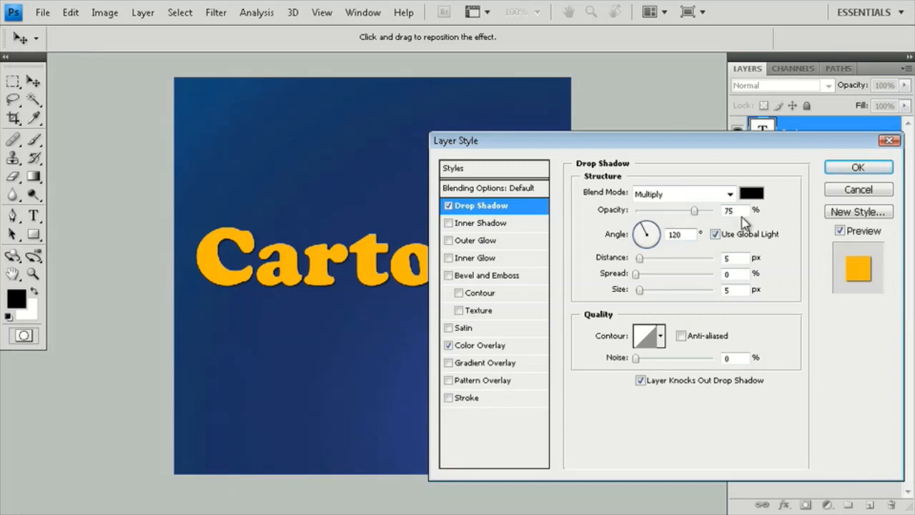
left_click(729, 195)
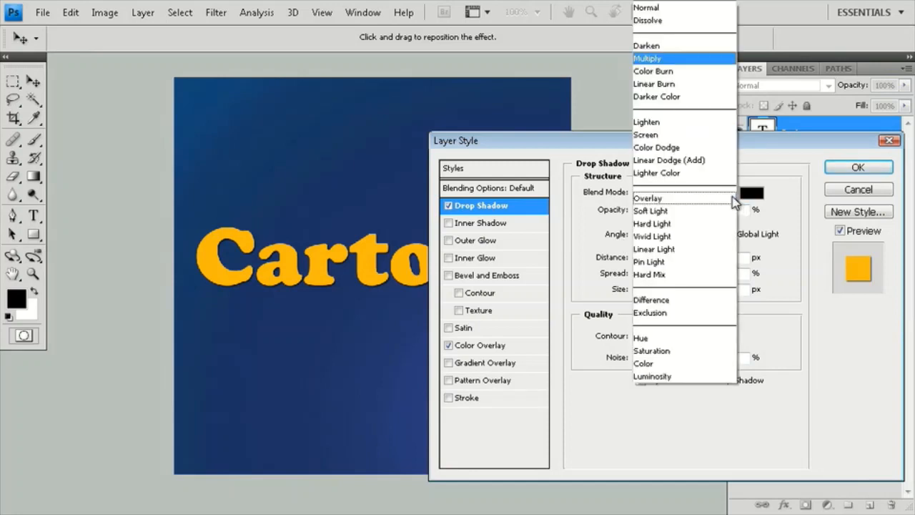
left_click(733, 198)
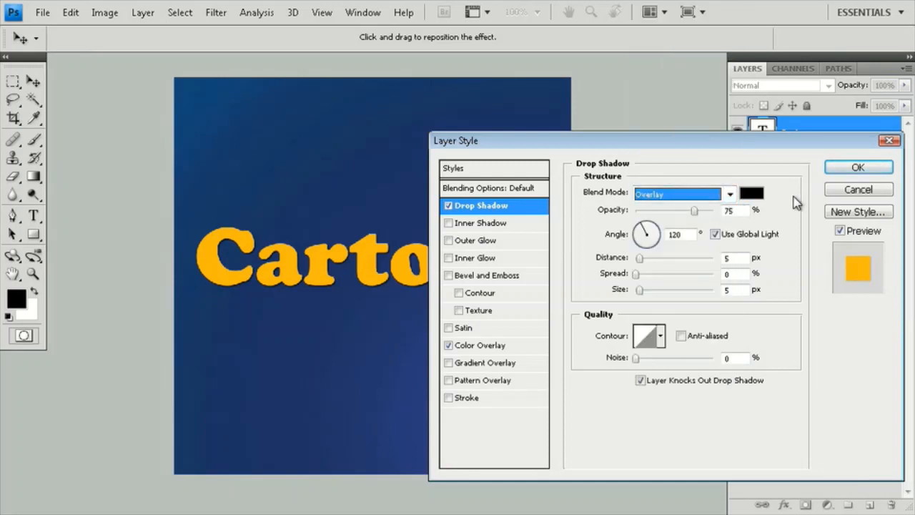
left_click_drag(694, 211, 674, 213)
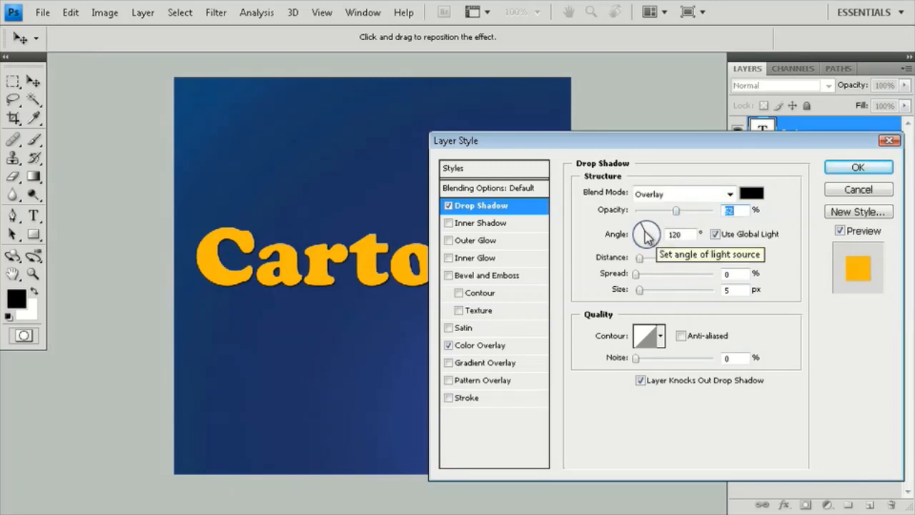
left_click(640, 261)
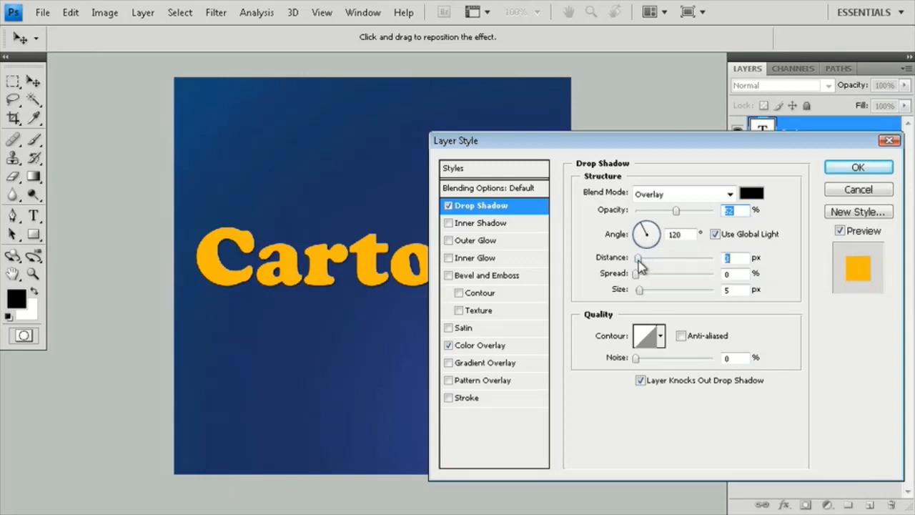
left_click_drag(638, 261, 665, 276)
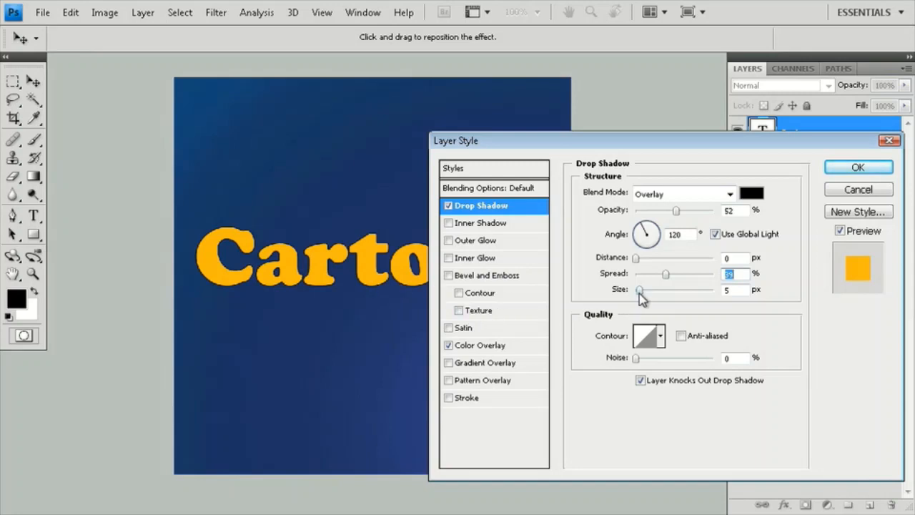
left_click_drag(640, 294, 659, 293)
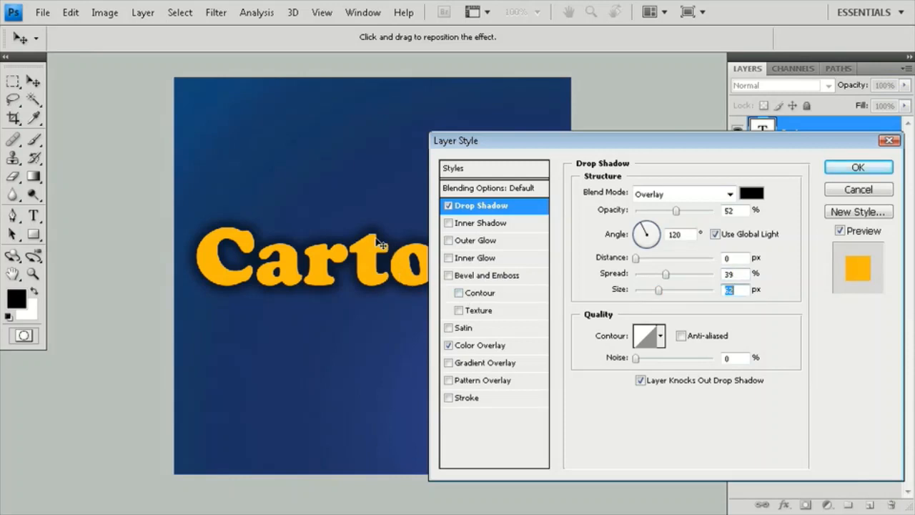
- Enable a Satin effect on the "Cartoon" text layer and set its blend mode to Overlay
left_click_drag(486, 147, 537, 140)
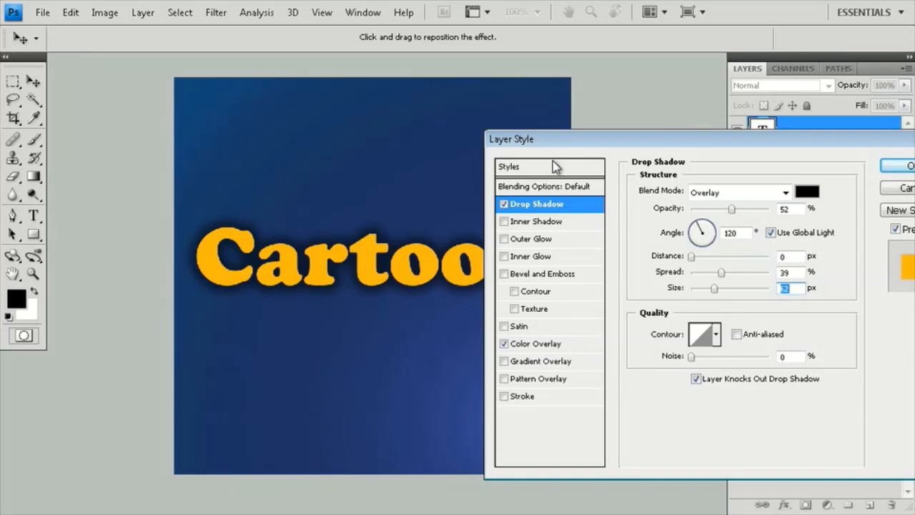
left_click(528, 327)
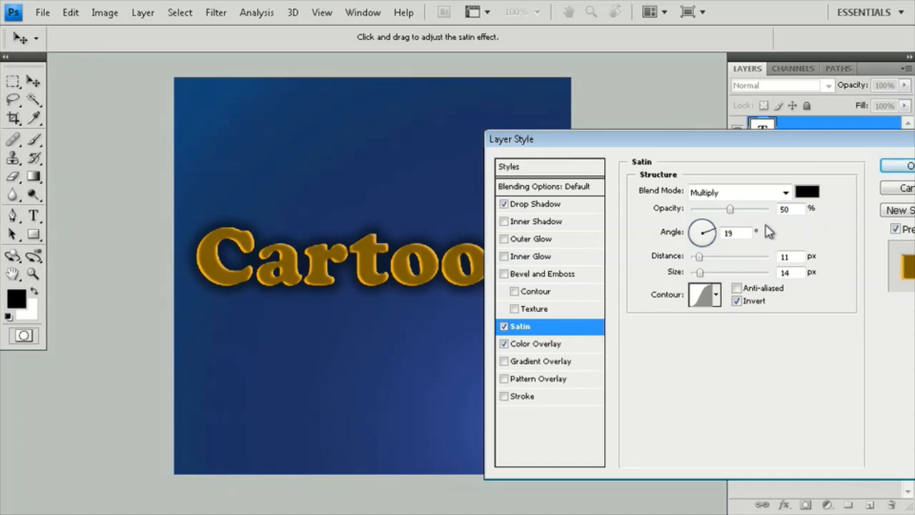
left_click(778, 193)
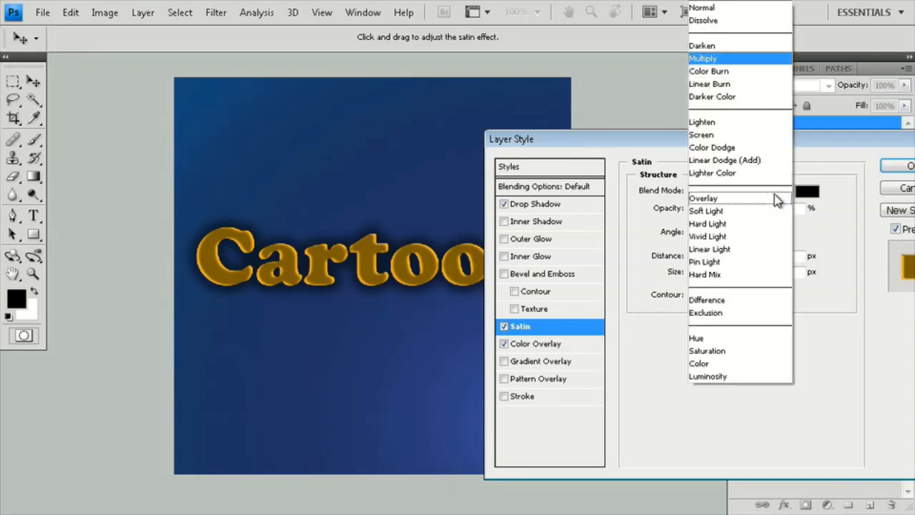
left_click(773, 199)
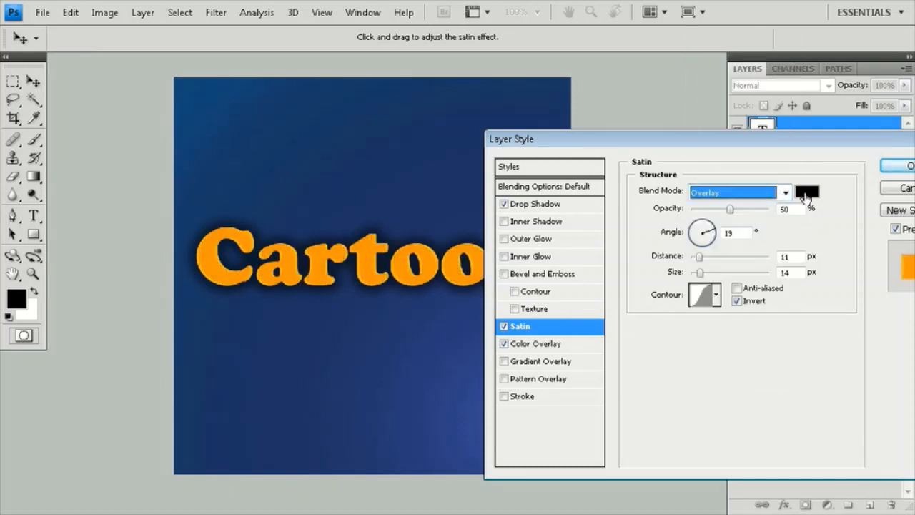
- Set the satin color to C 70, M 50, Y 0, K 0
left_click(806, 191)
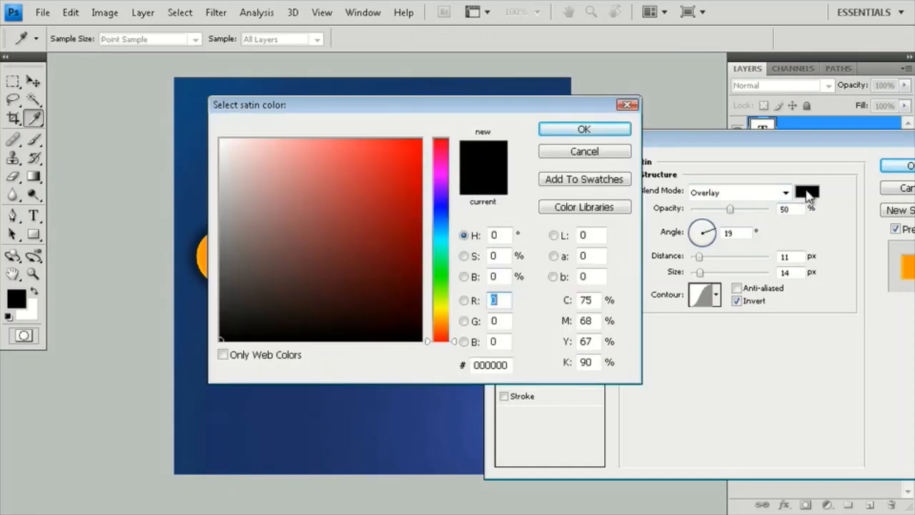
left_click(592, 299)
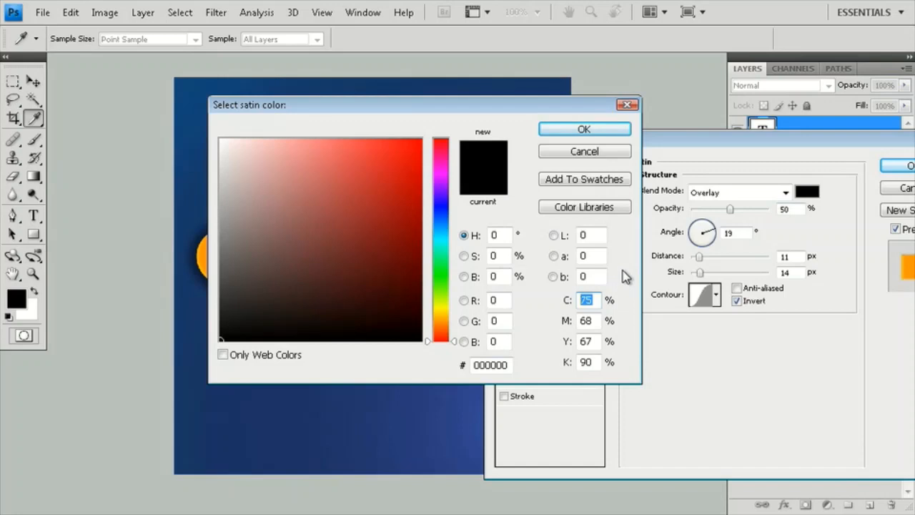
type("70")
key("Tab")
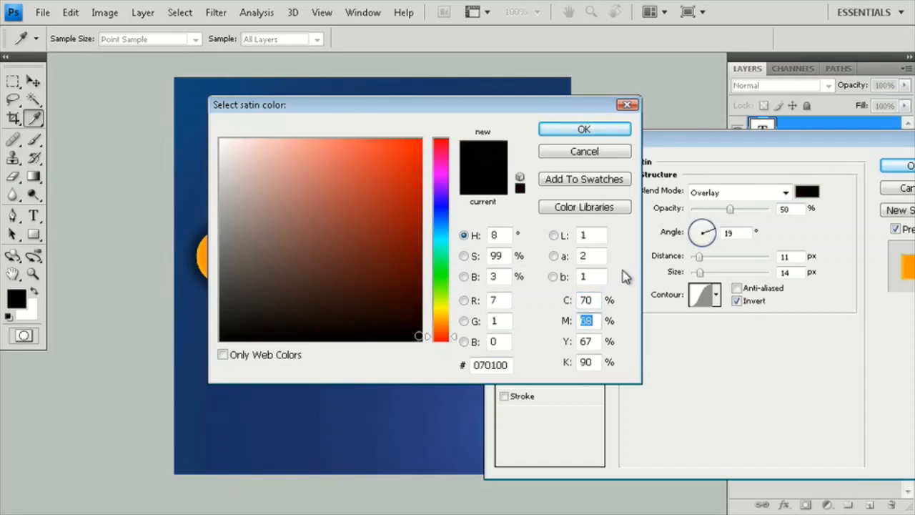
type("50")
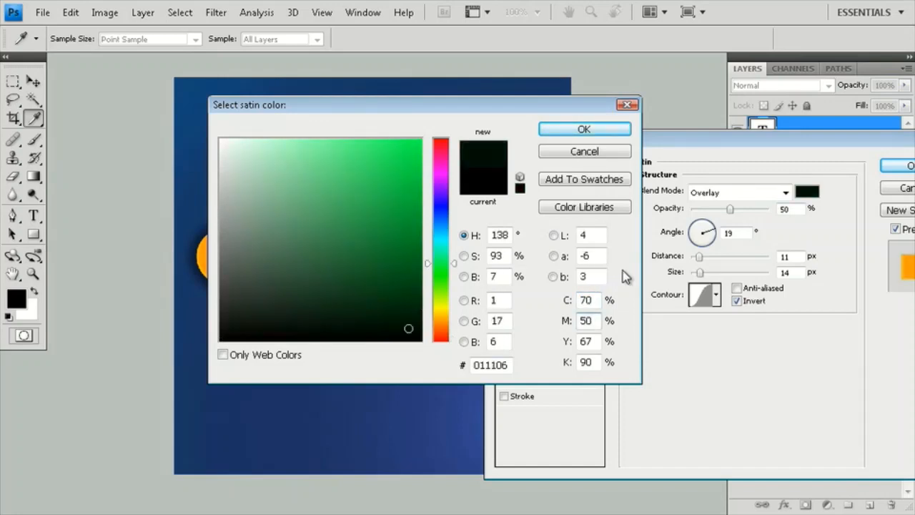
key("Tab")
type("0")
key("Tab")
type("0")
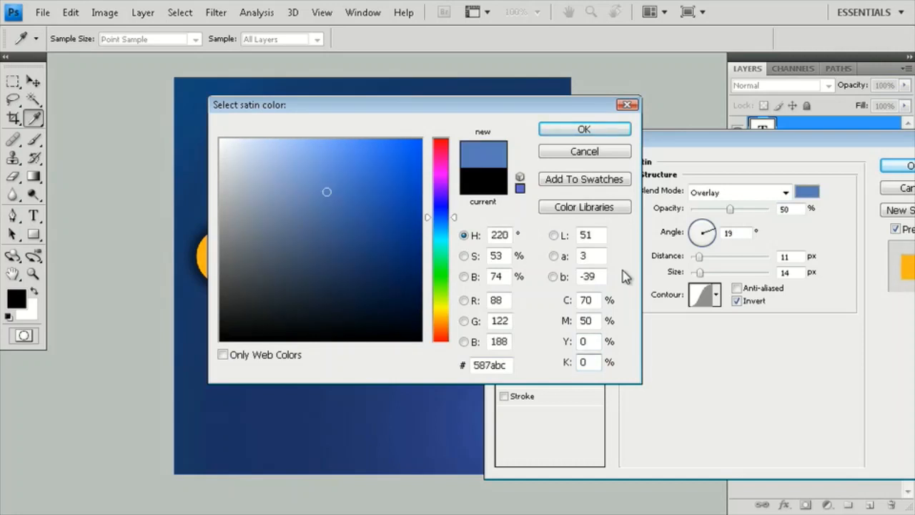
left_click(617, 129)
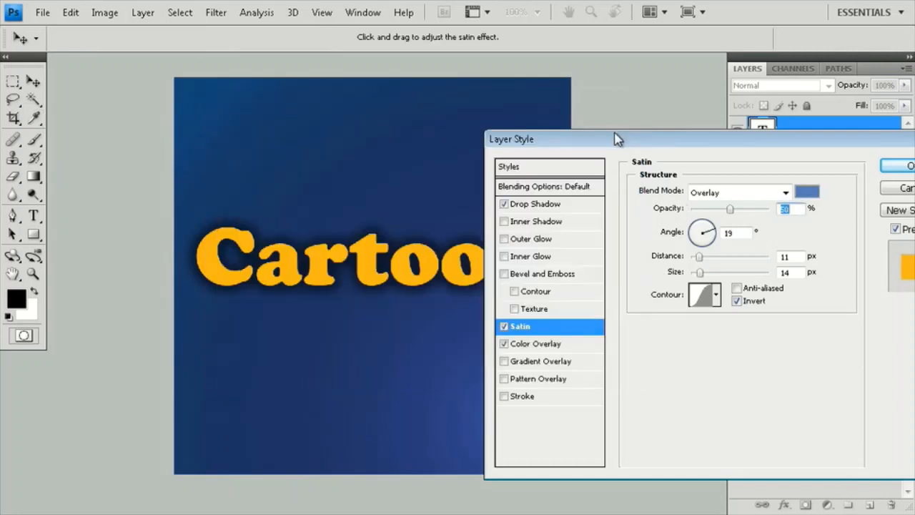
- Toggle the Satin effect off and on to compare, and raise its opacity well above 50%
left_click(504, 326)
left_click(504, 327)
left_click(503, 327)
left_click(503, 327)
left_click_drag(732, 208, 762, 208)
- Add an outside Stroke to the "Cartoon" text, trying larger widths before reducing its size to 6 px
left_click(536, 395)
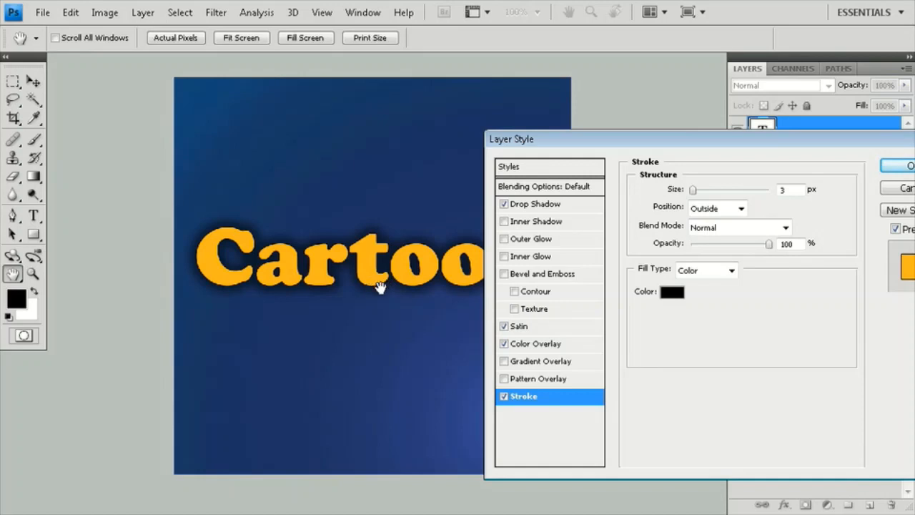
mouse_move(694, 191)
left_mouse_down()
mouse_move(716, 191)
mouse_move(702, 191)
left_mouse_up()
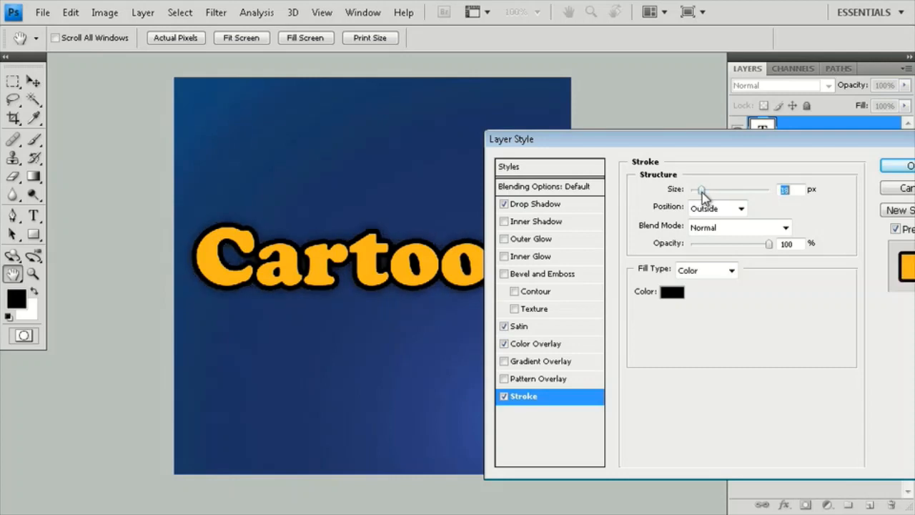
left_click_drag(651, 139, 702, 136)
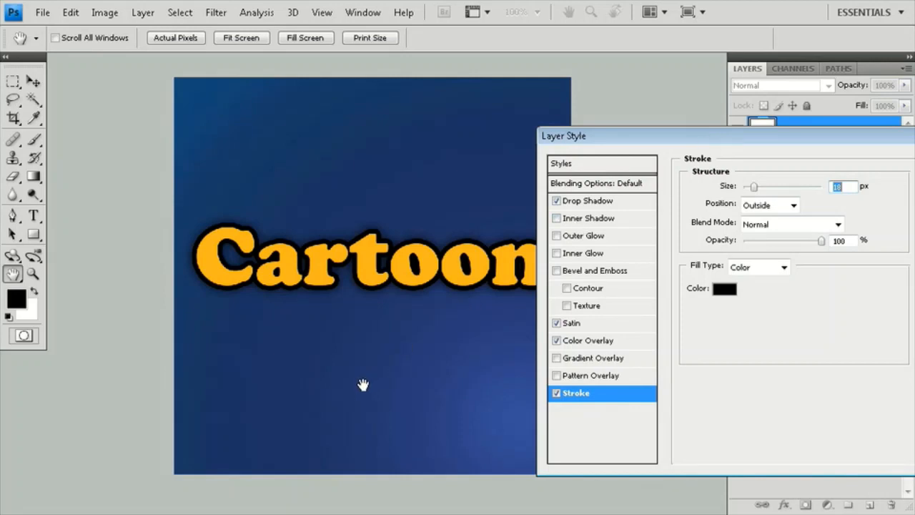
key("ctrl+plus")
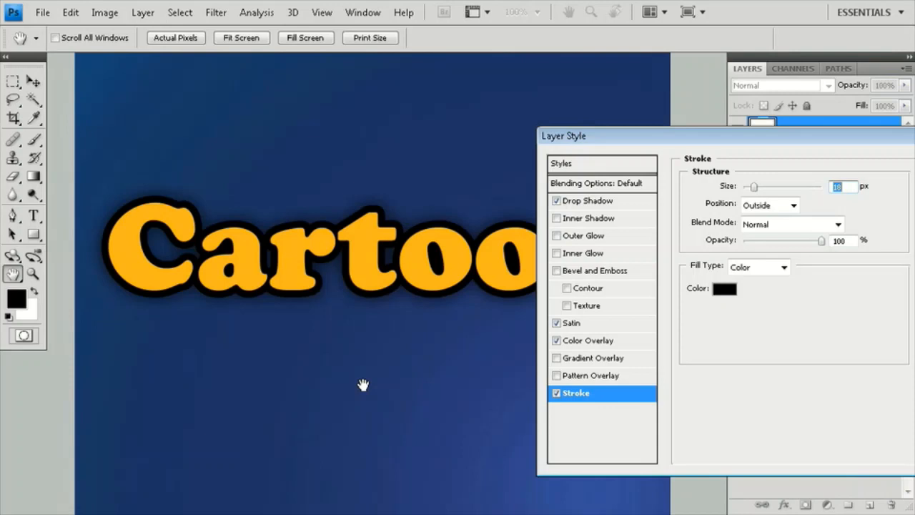
left_click_drag(362, 385, 343, 383)
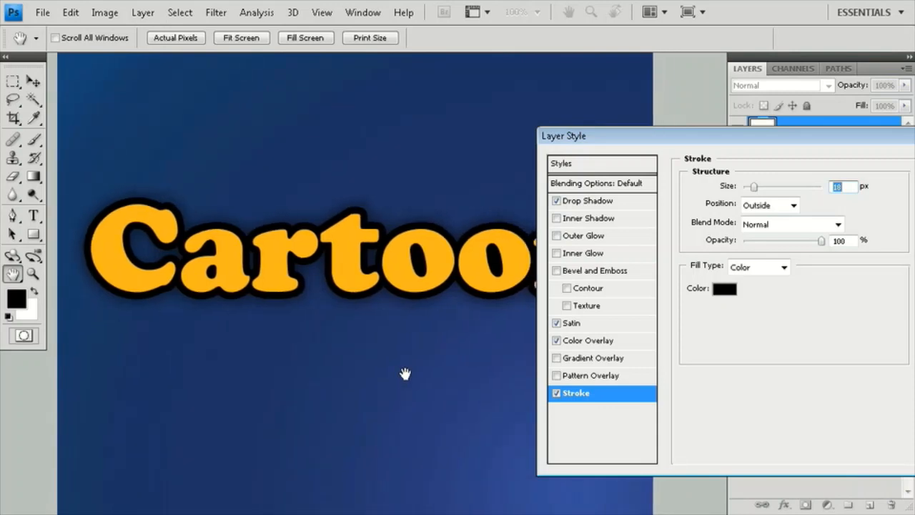
left_click_drag(405, 372, 359, 367)
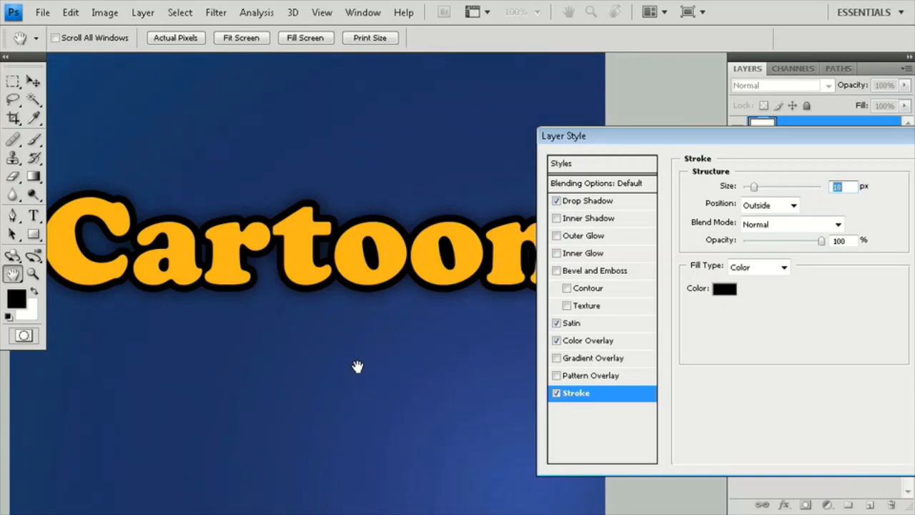
left_click_drag(753, 188, 748, 191)
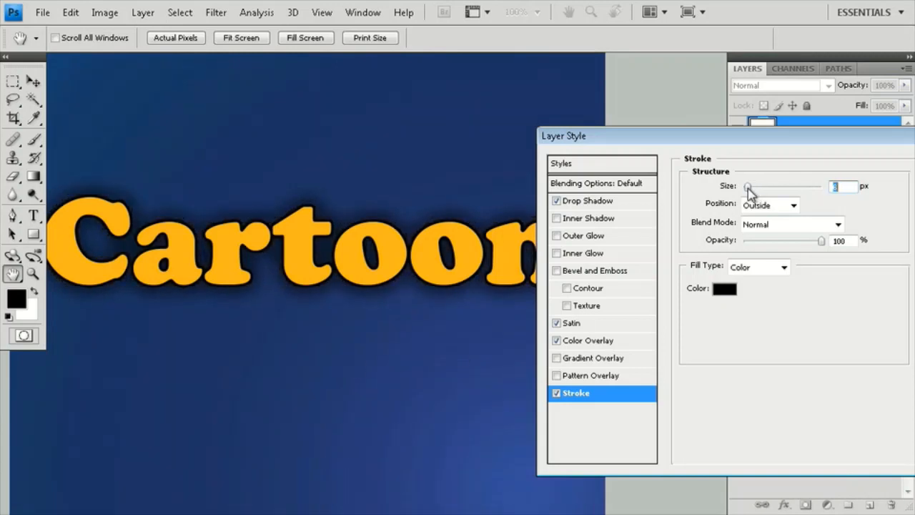
- Set the stroke color to C 40, M 45, Y 100, K 15
left_click(723, 289)
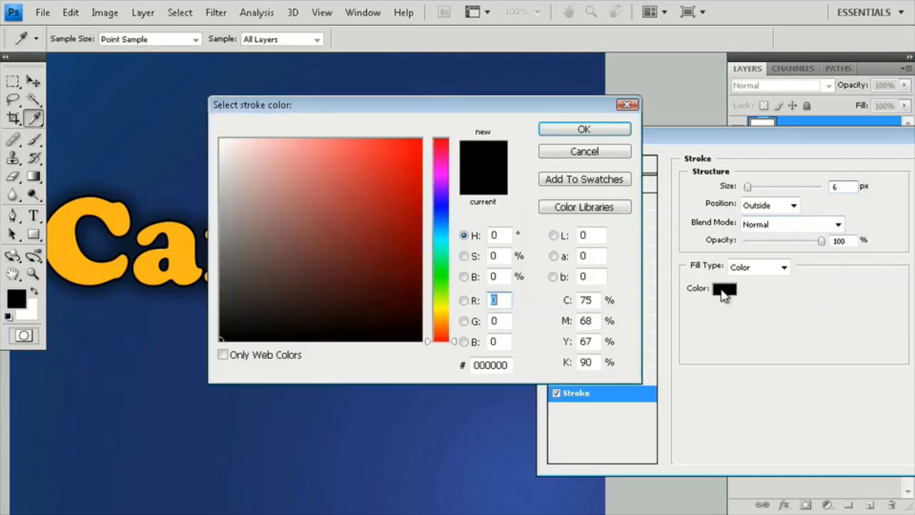
double_click(586, 300)
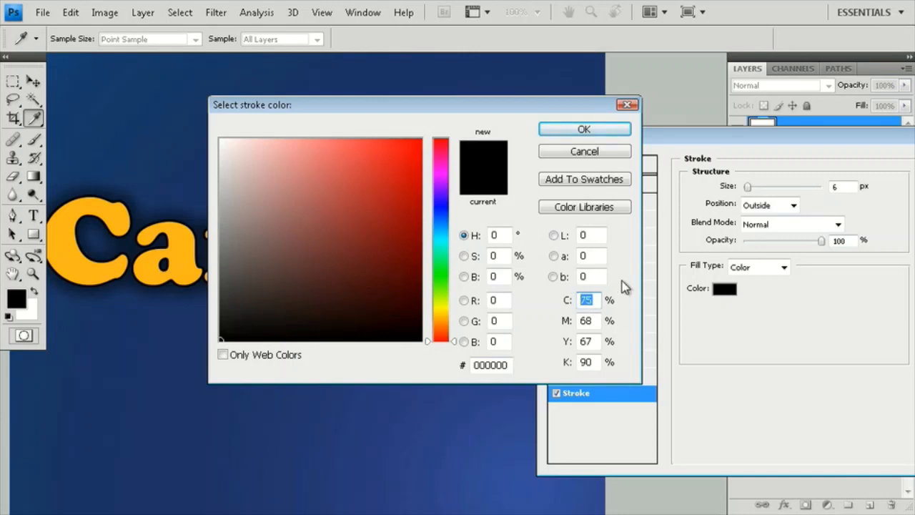
type("40")
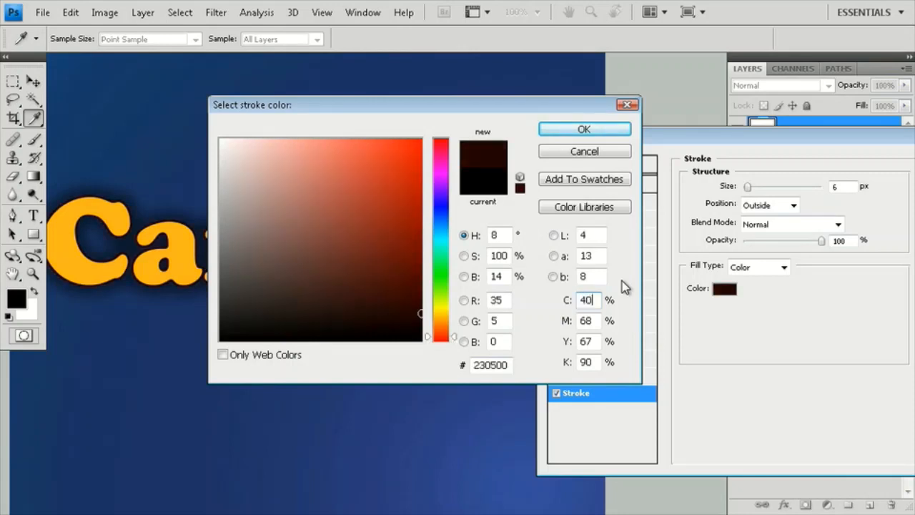
key("Tab")
type("45")
key("Tab")
type("100")
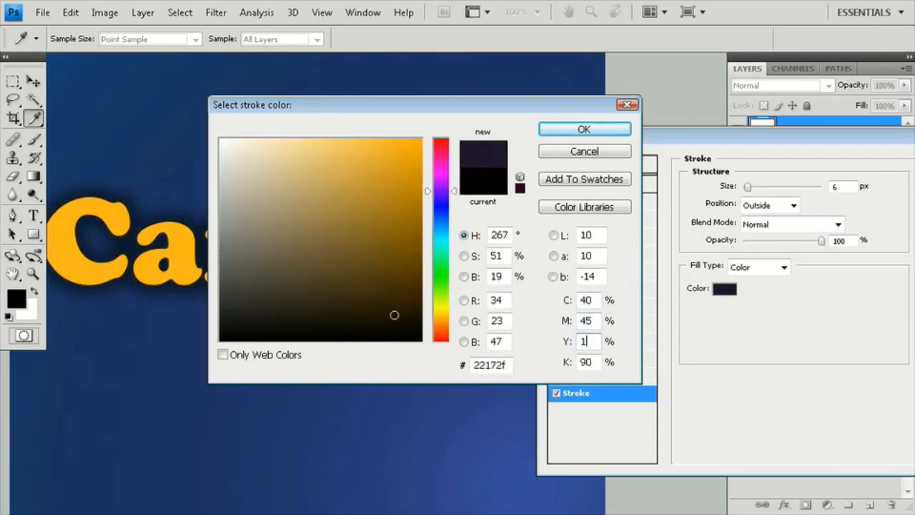
type("5")
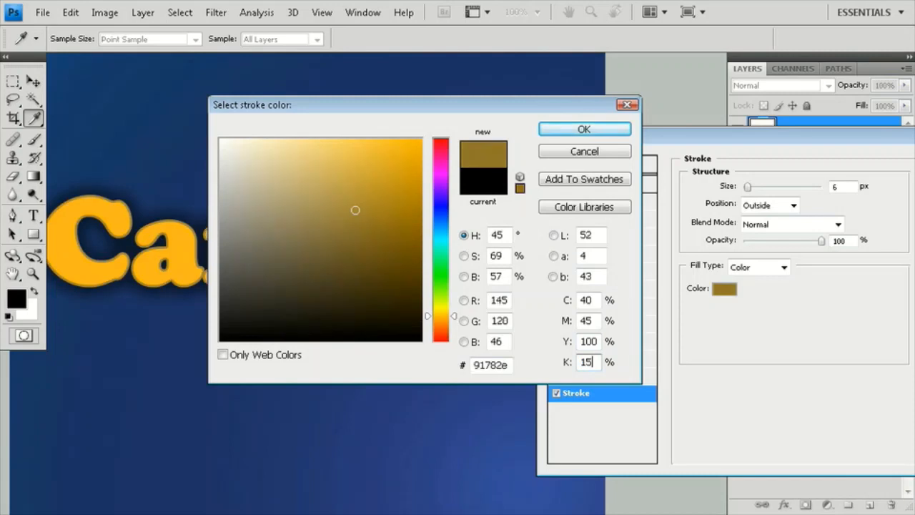
left_click(624, 134)
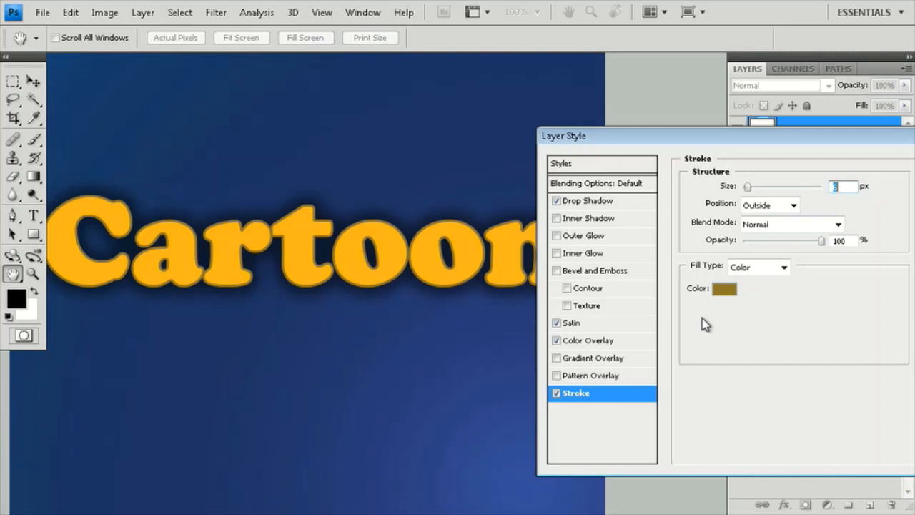
- Add an Outer Glow in Screen mode with 46% opacity and the color C 20, M 25, Y 0, K 0
left_click(635, 238)
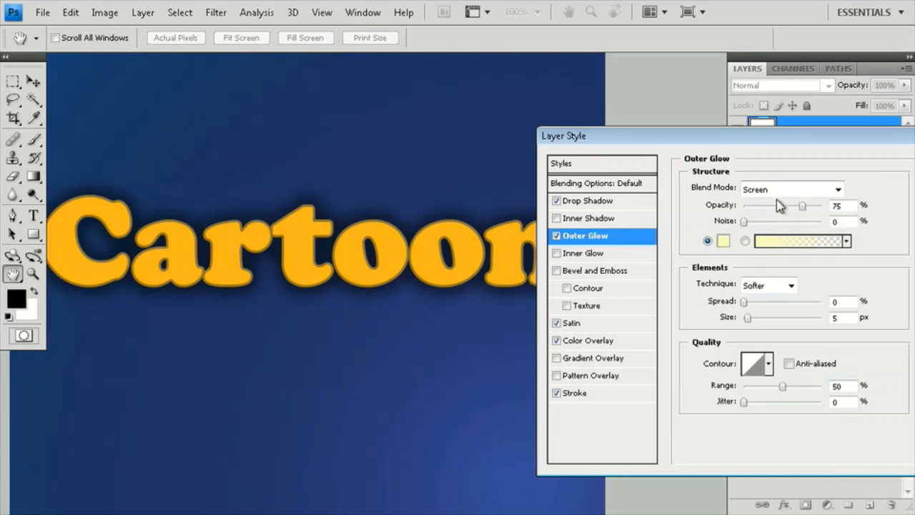
left_click_drag(802, 207, 779, 209)
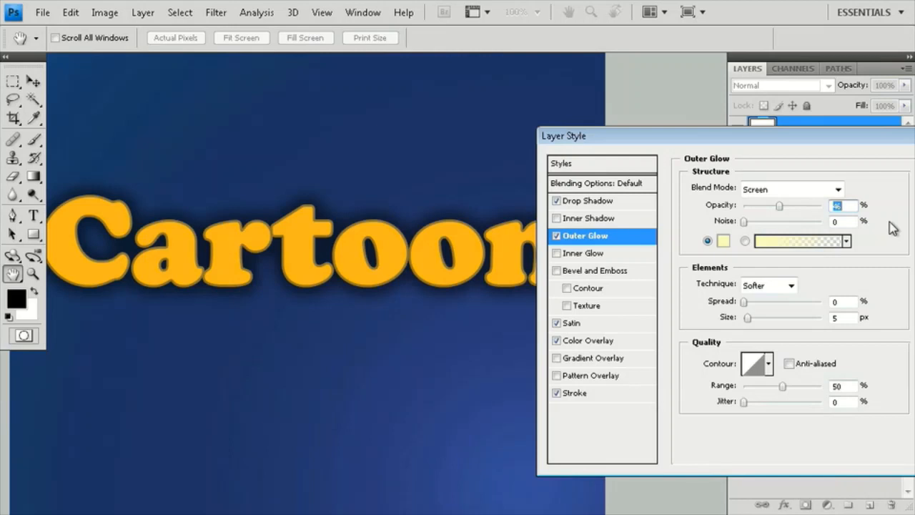
left_click(724, 242)
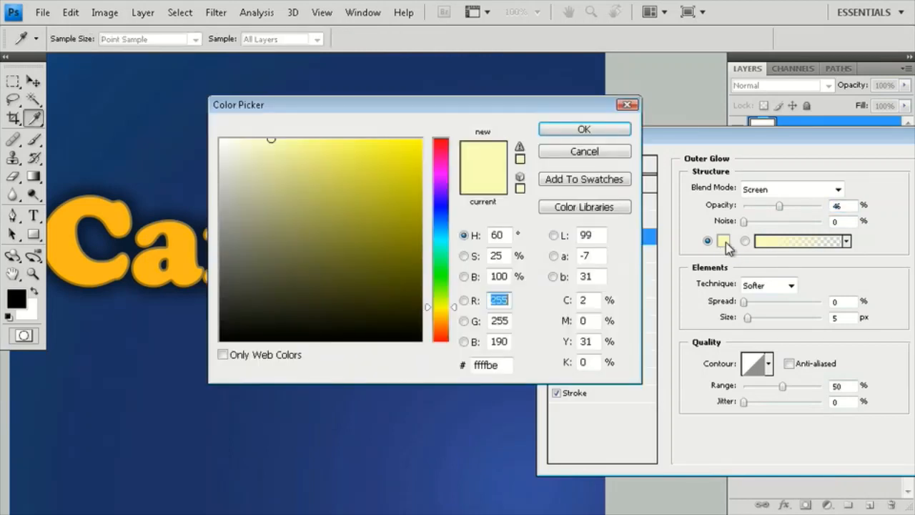
left_click(580, 301)
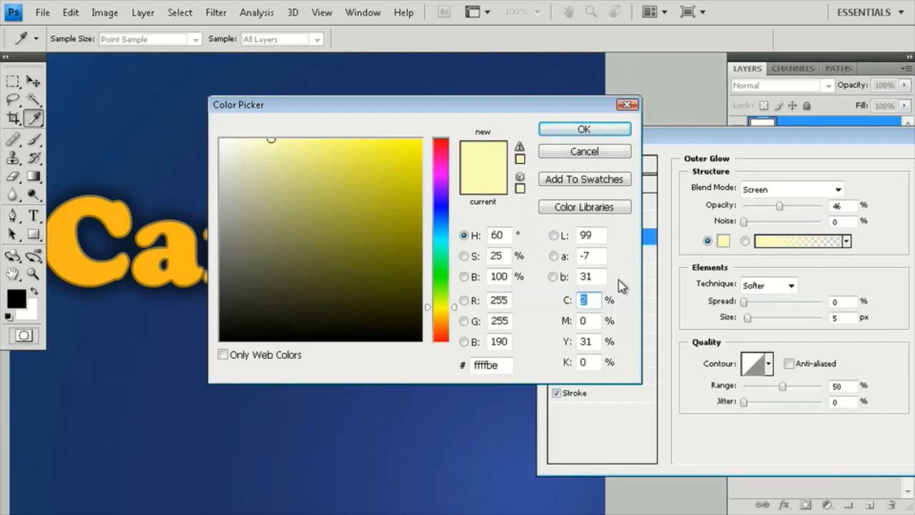
type("20")
key("Tab")
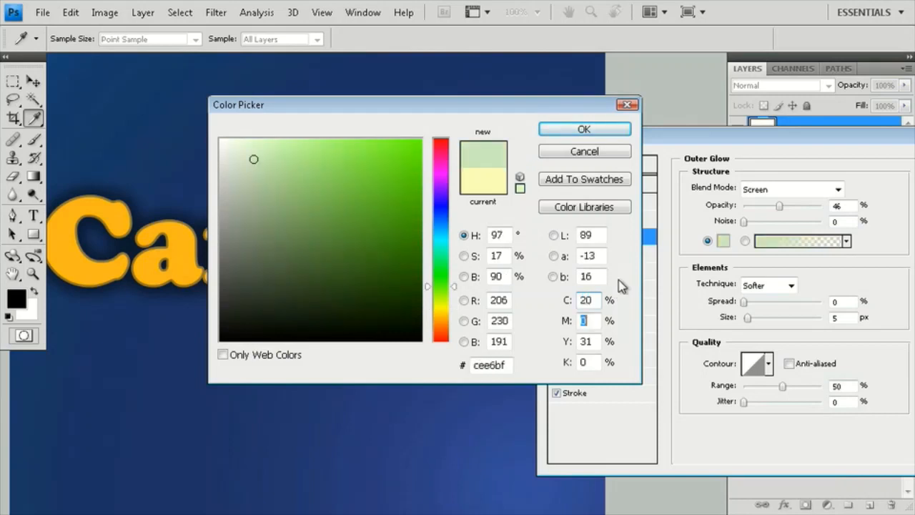
type("25")
key("Tab")
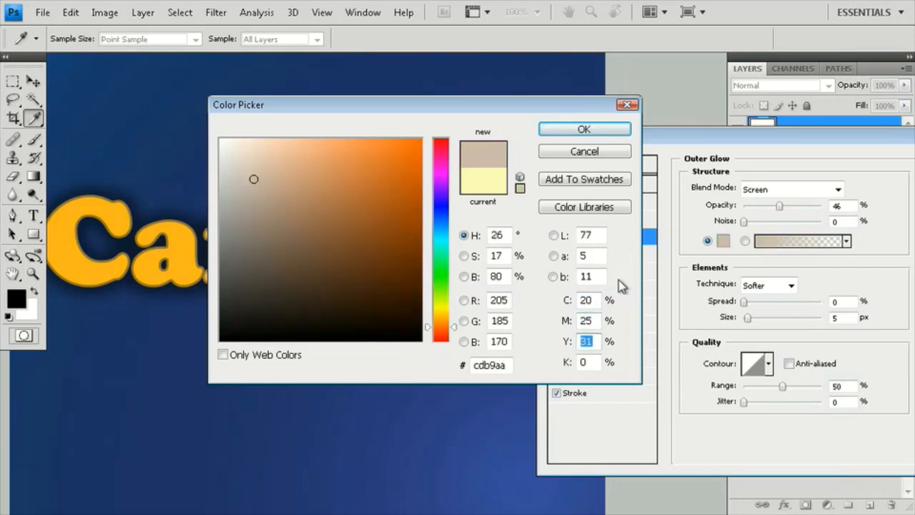
type("0")
key("Tab")
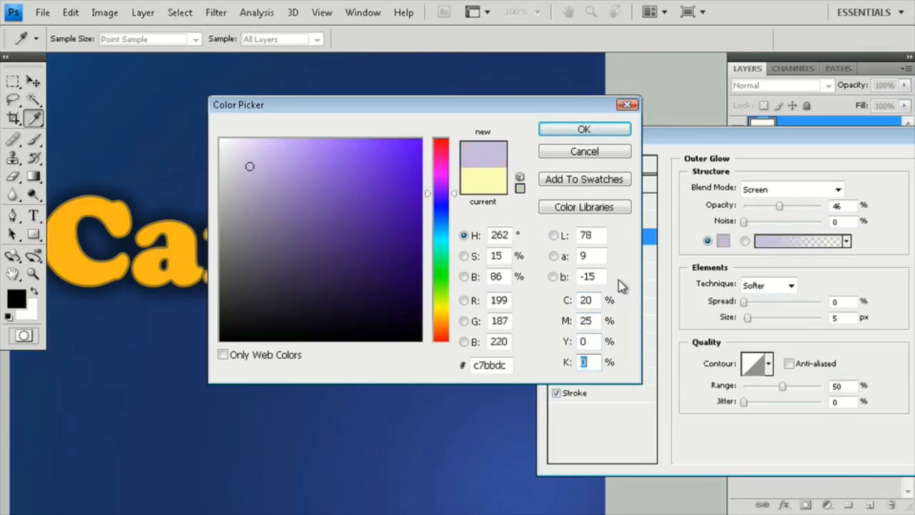
left_click(619, 133)
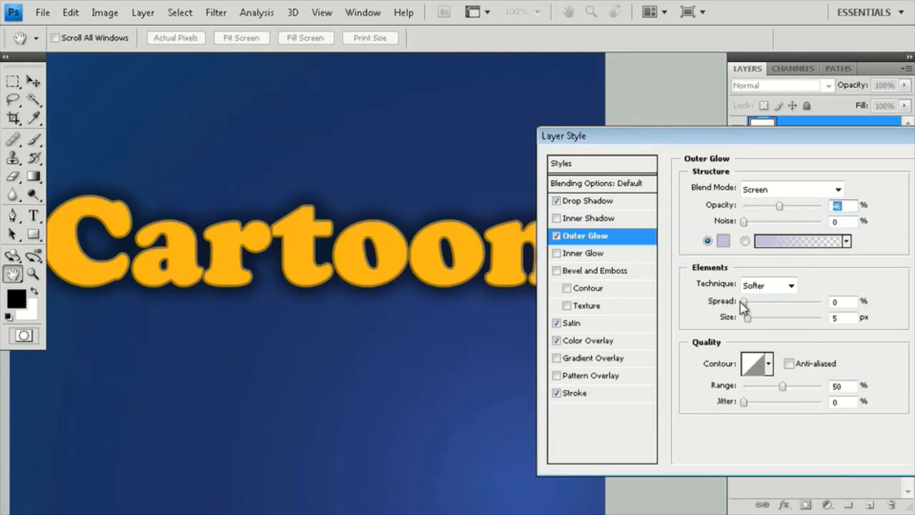
- Set the Outer Glow spread to 22% and size to 24 px, and apply the layer style to the text
left_click_drag(746, 303, 756, 322)
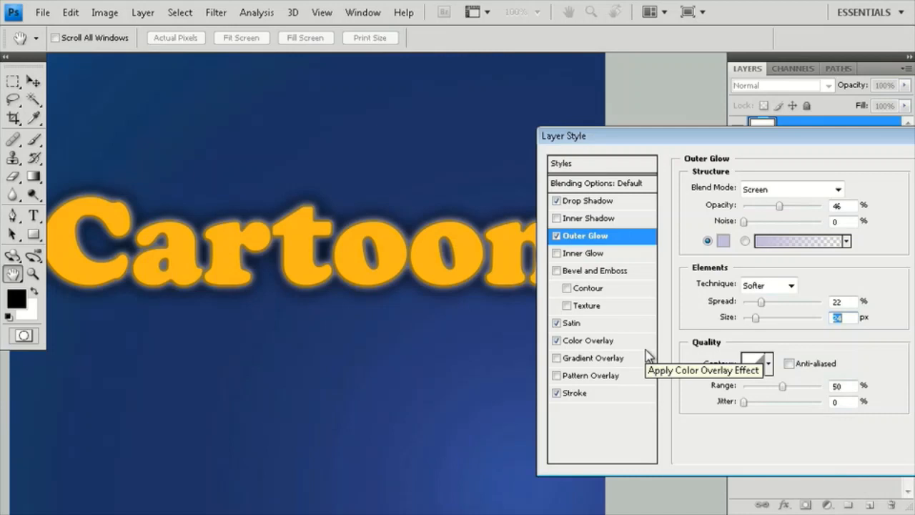
left_click_drag(686, 139, 567, 120)
left_click(822, 146)
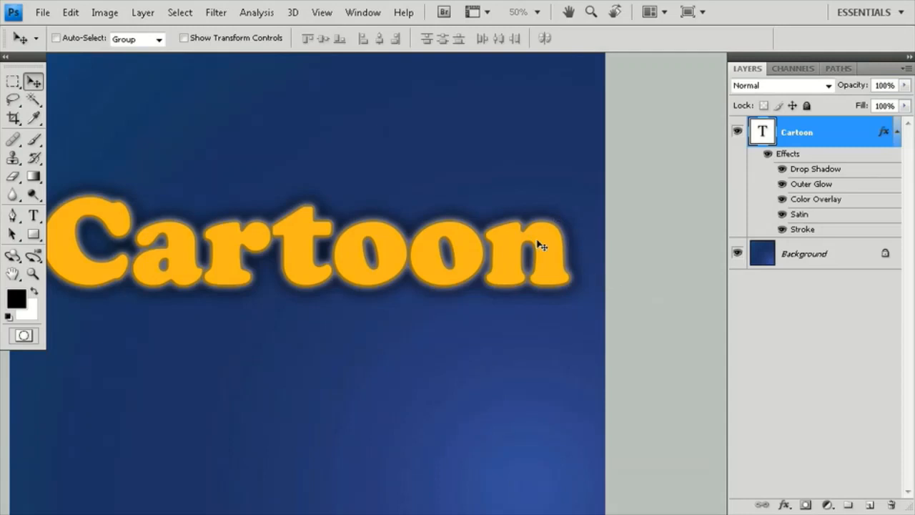
- Replace the word "Cartoon" in the text layer with "Photoshop"
left_click_drag(474, 247, 505, 248)
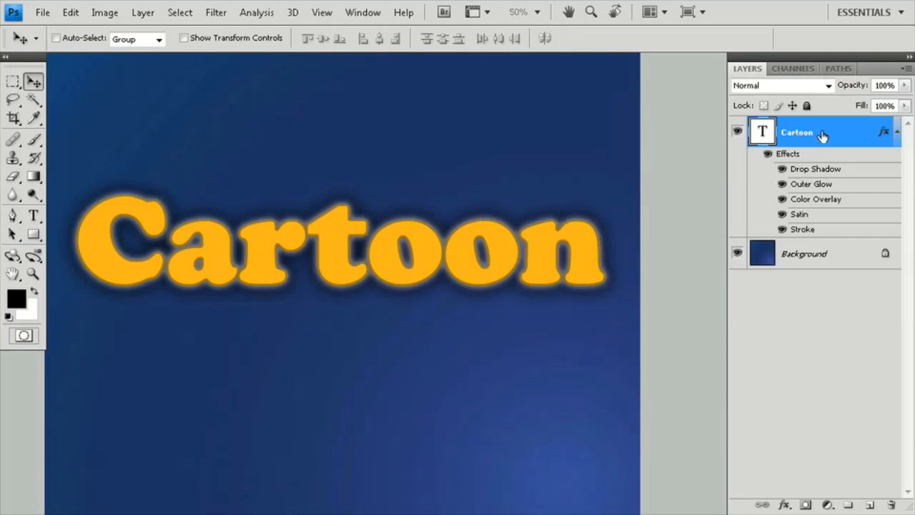
key("t")
left_click(319, 248)
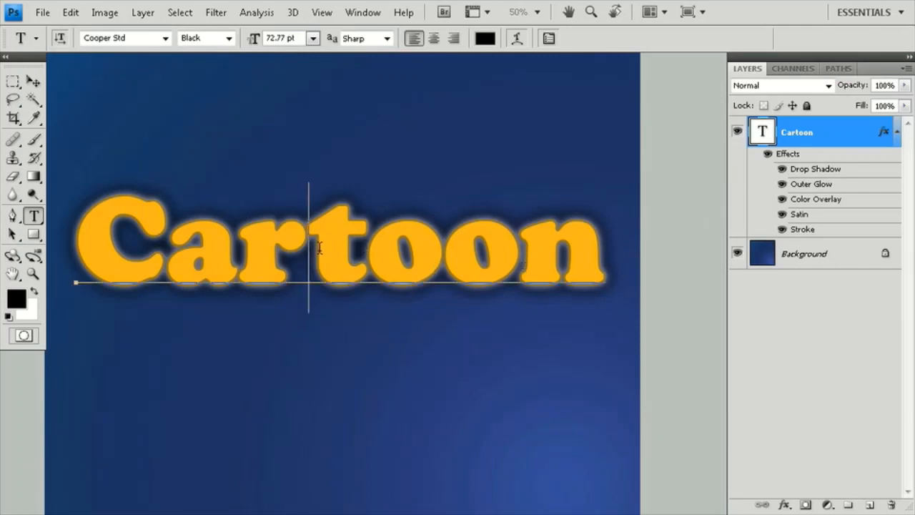
left_click_drag(95, 248, 570, 245)
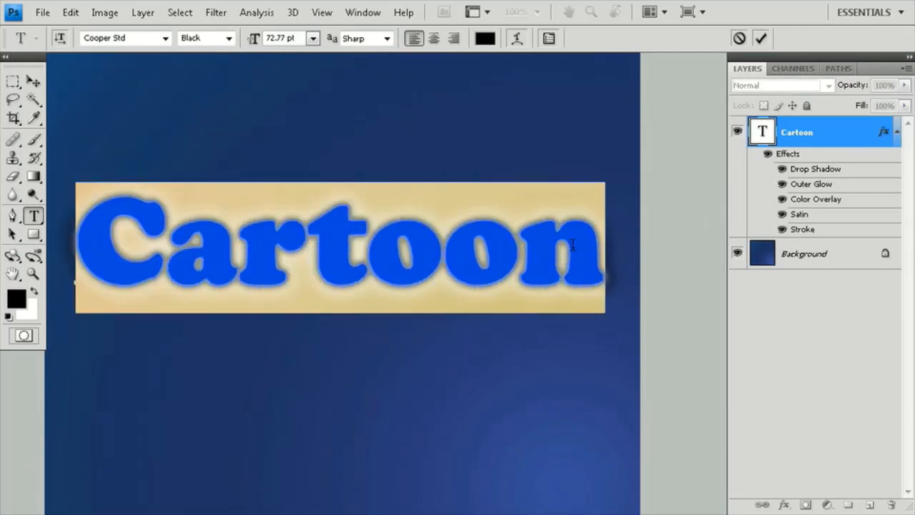
type("Photoshop")
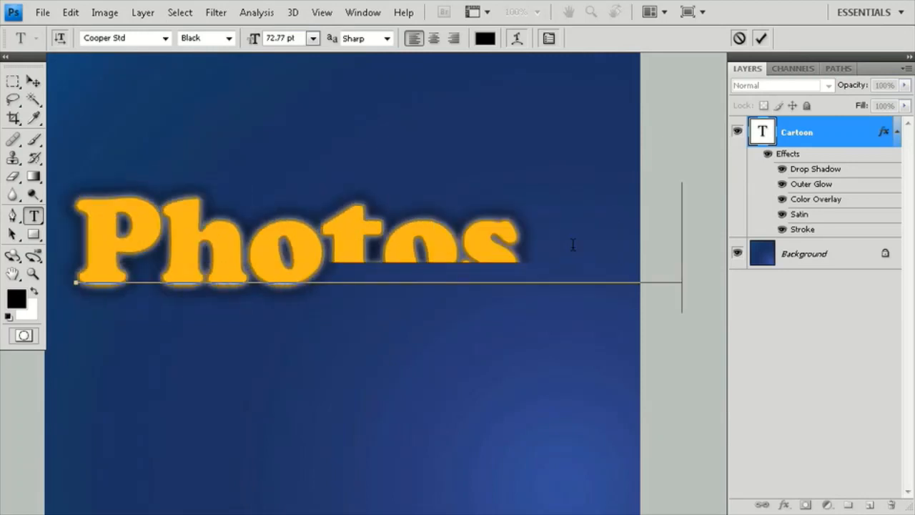
- Change the wording of the text layer back to "Cartoon" and commit the edit
double_click(572, 245)
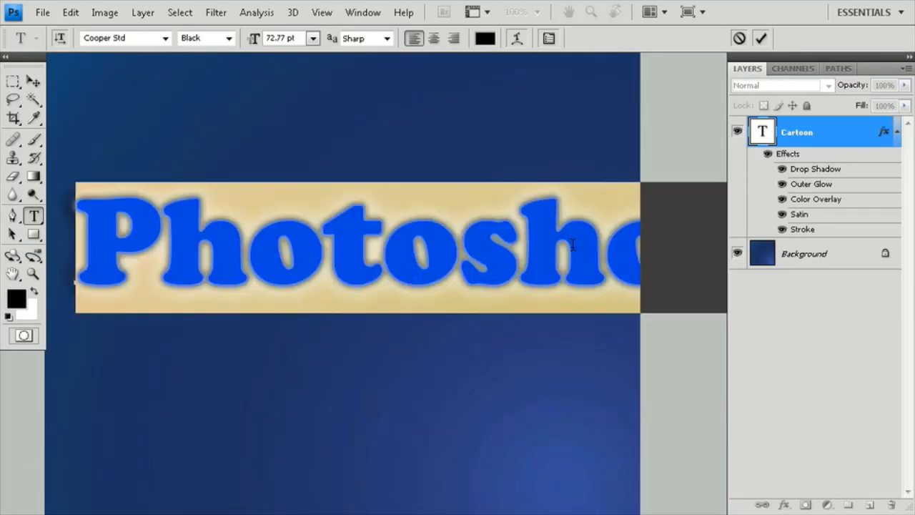
type("Cartoon")
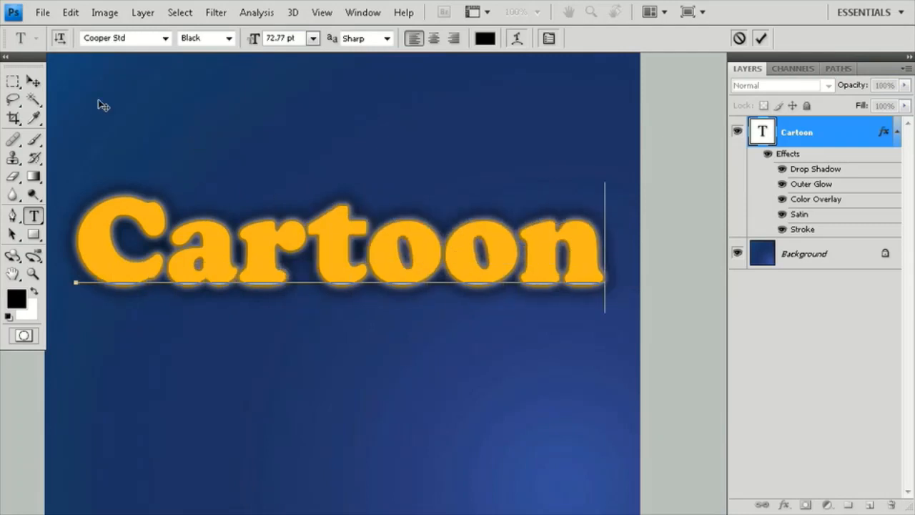
left_click(33, 81)
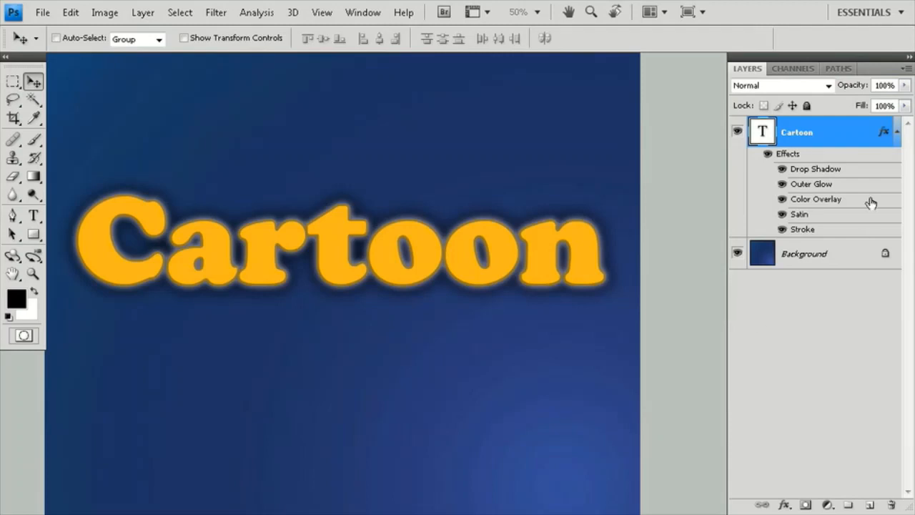
- Open the layer style settings of the "Cartoon" text and add a Bevel and Emboss effect
double_click(857, 138)
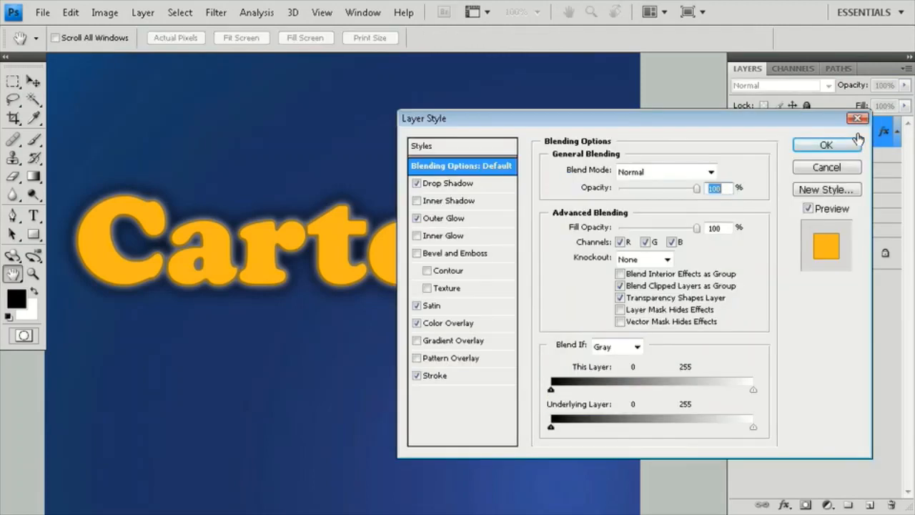
left_click_drag(796, 125, 844, 124)
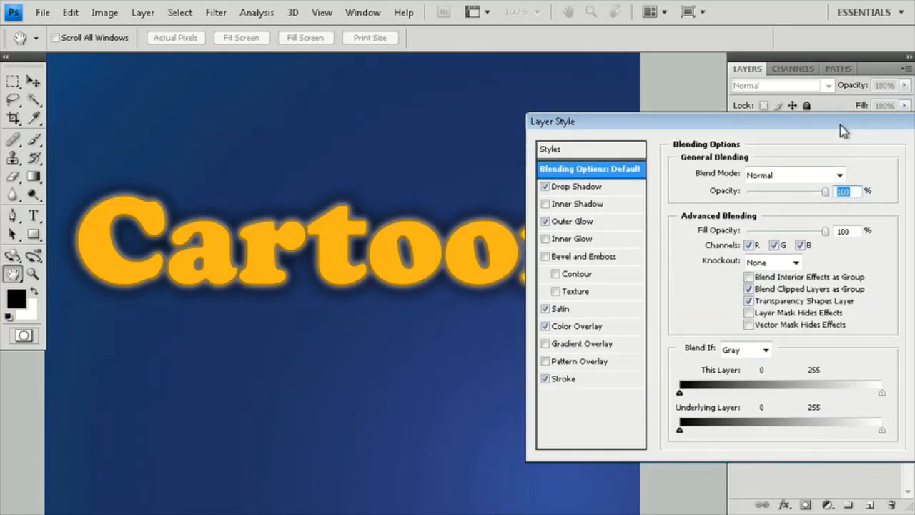
left_click_drag(429, 250, 383, 245)
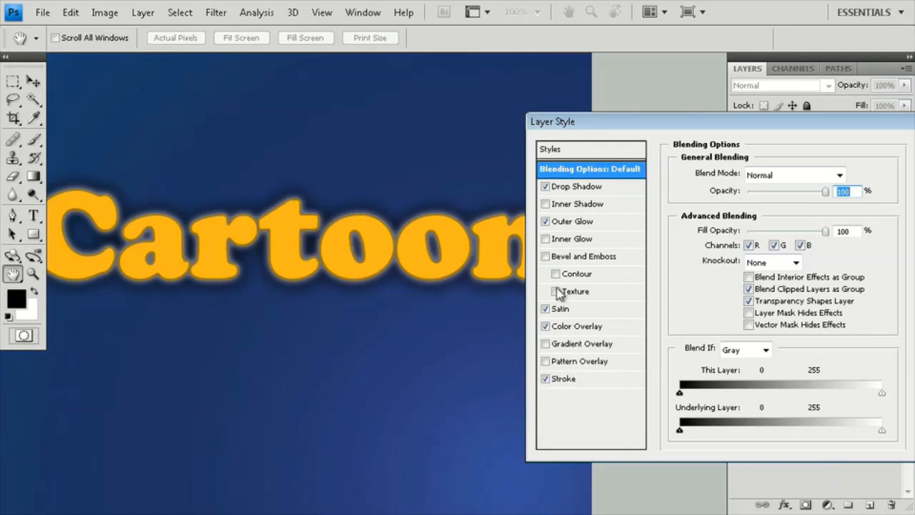
left_click(593, 256)
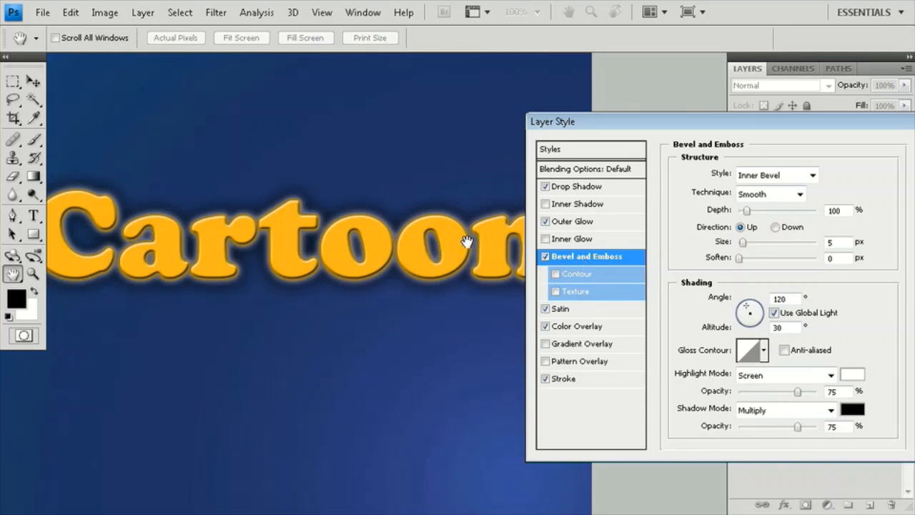
- Try the Emboss and Pillow Emboss styles for the bevel before returning it to Inner Bevel
left_click(814, 175)
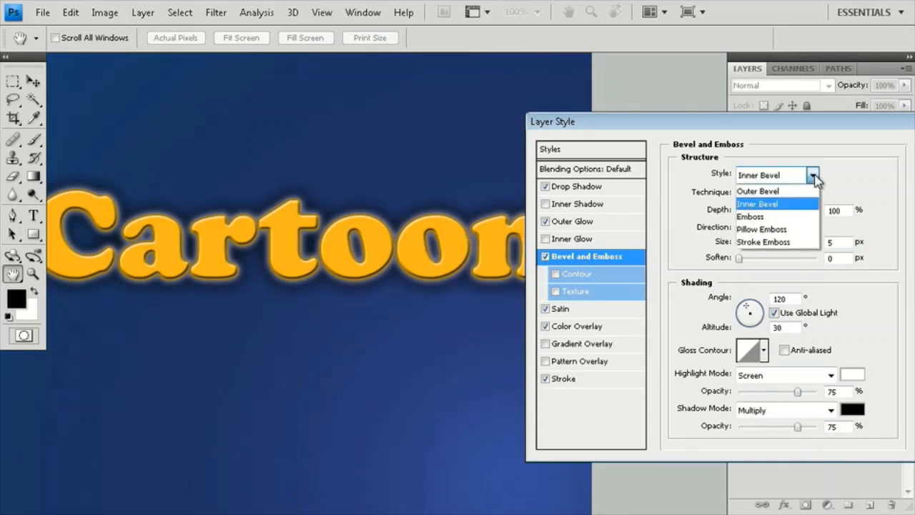
left_click(804, 220)
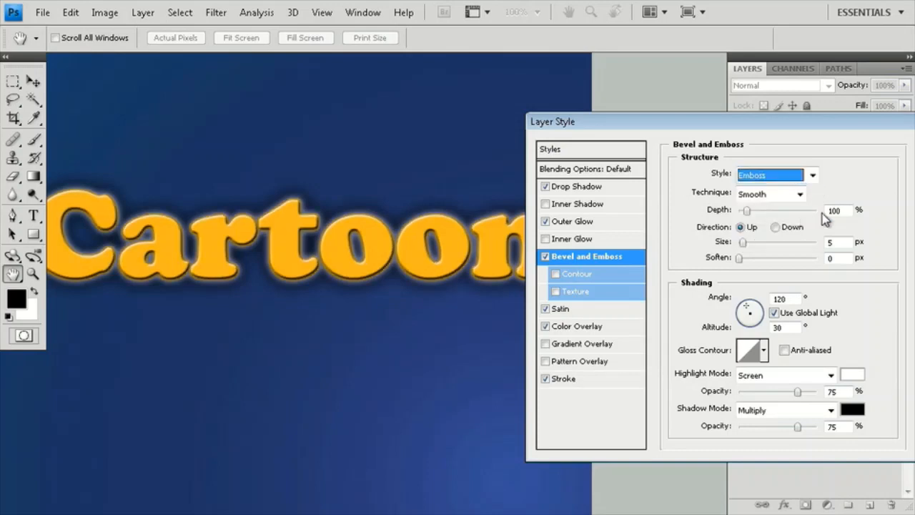
left_click(813, 176)
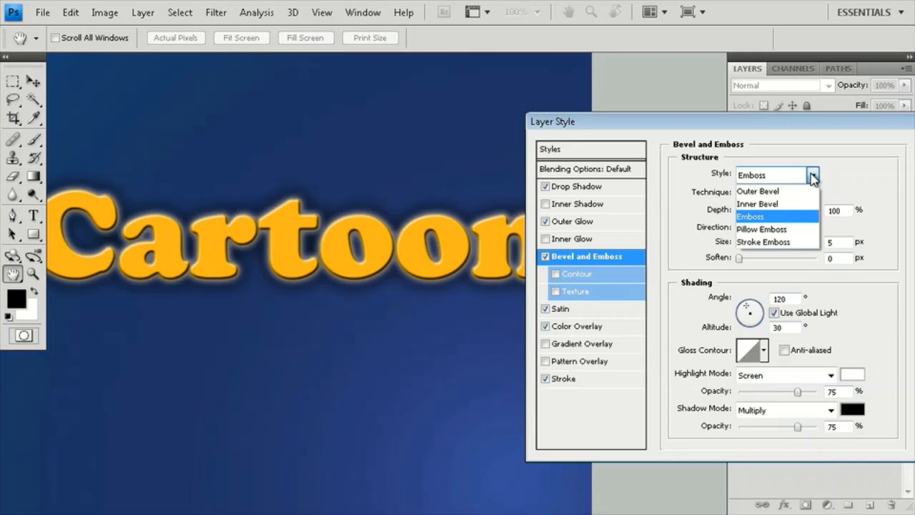
left_click(805, 229)
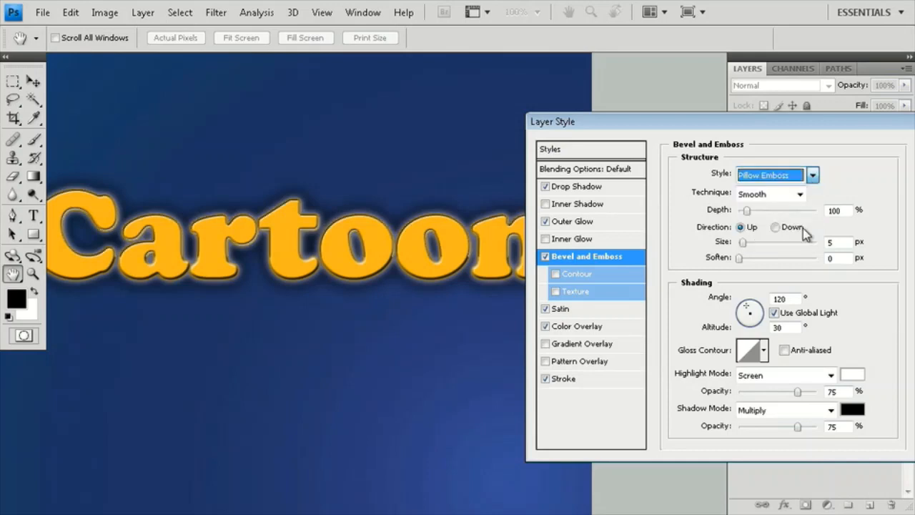
left_click(813, 176)
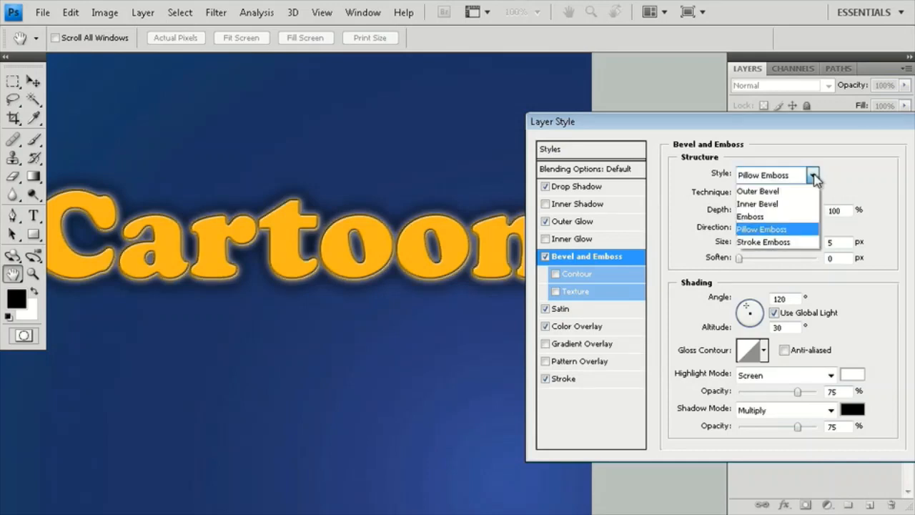
left_click(804, 207)
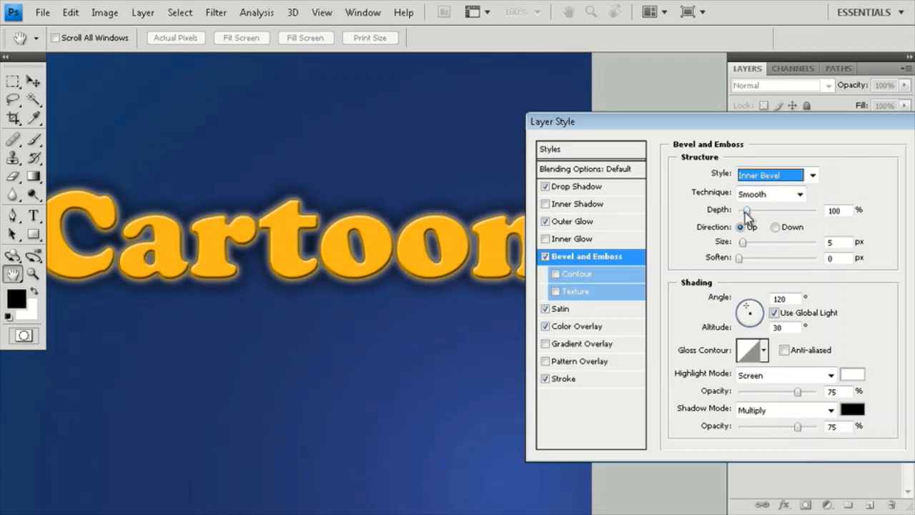
- Set the bevel depth to 225%, size to 10 px and soften to 10 px, compare the text without the bevel, and apply the layer style
left_click_drag(746, 215, 757, 217)
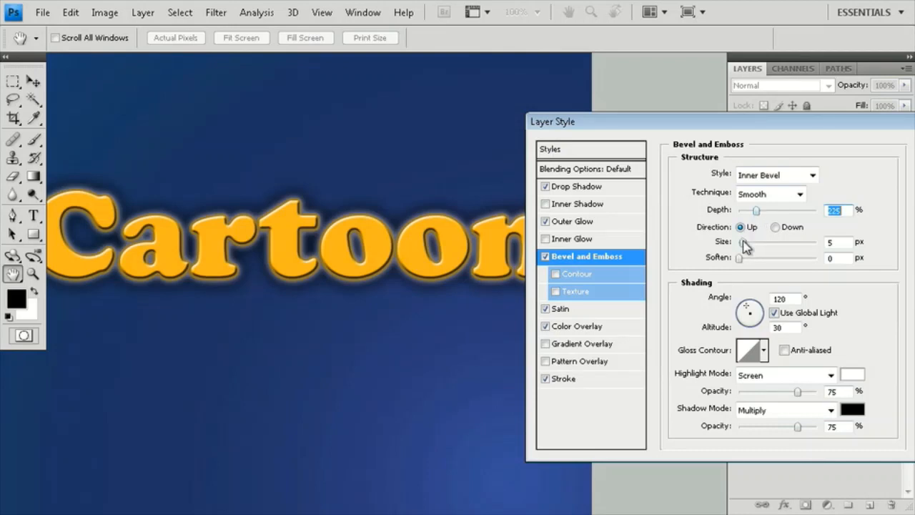
left_click_drag(743, 243, 792, 262)
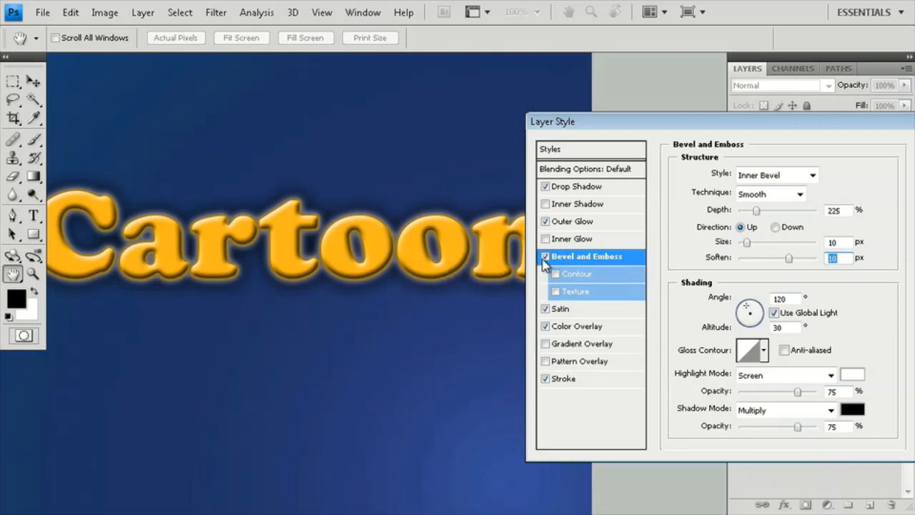
left_click(546, 258)
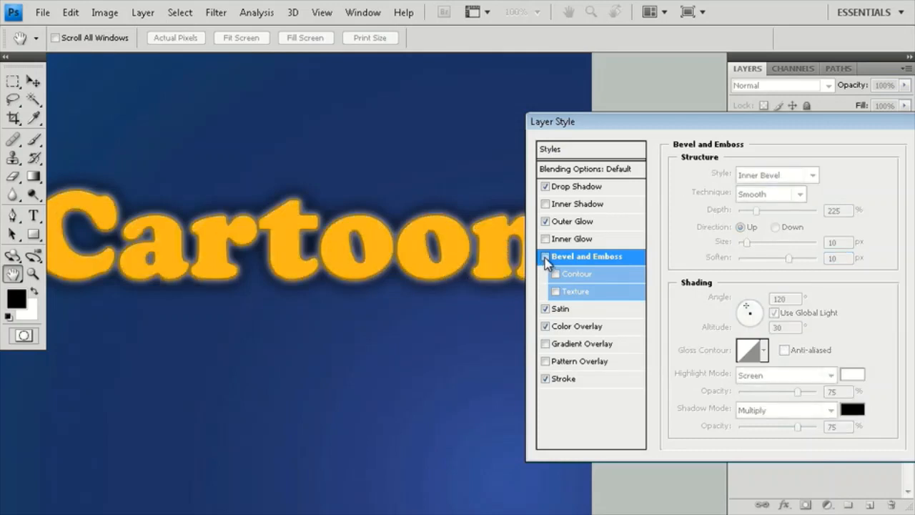
left_click(546, 258)
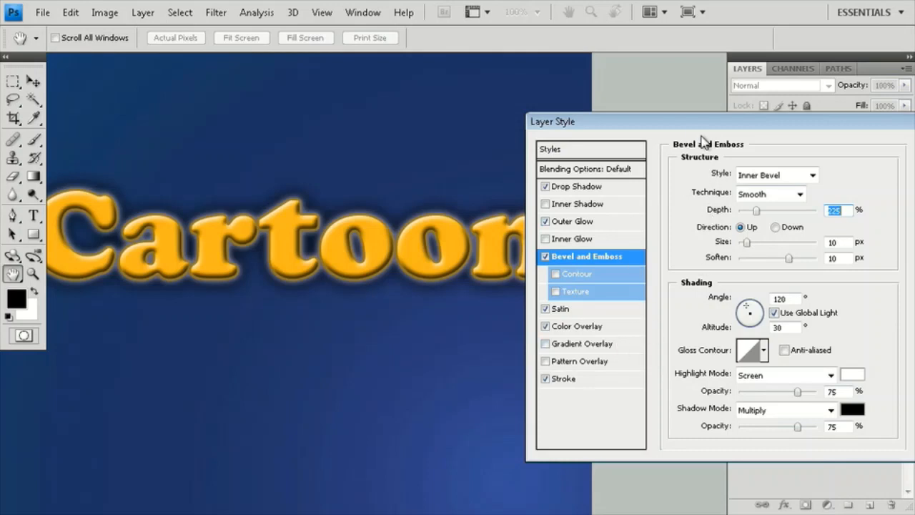
left_click_drag(694, 127, 550, 127)
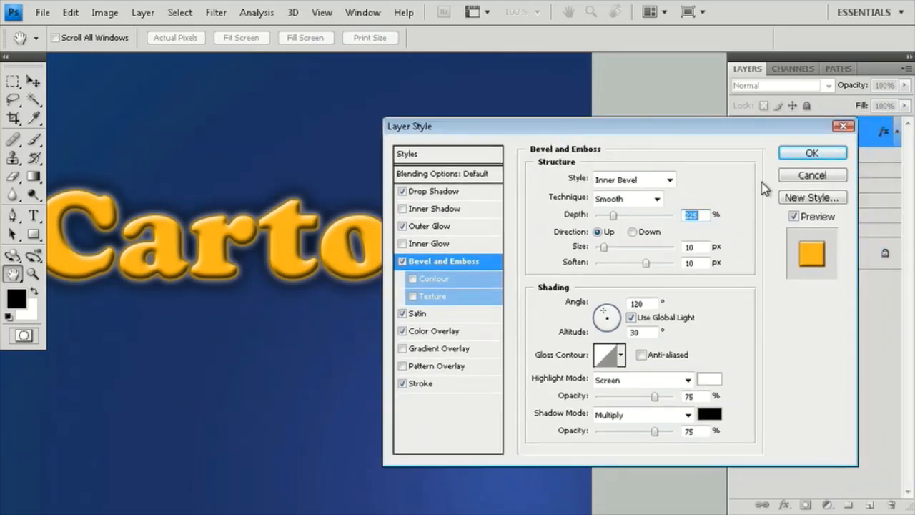
left_click(786, 153)
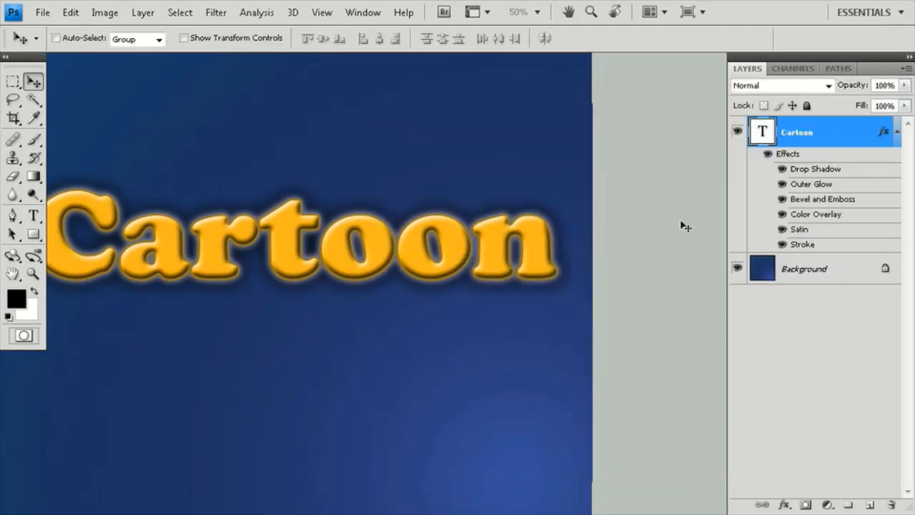